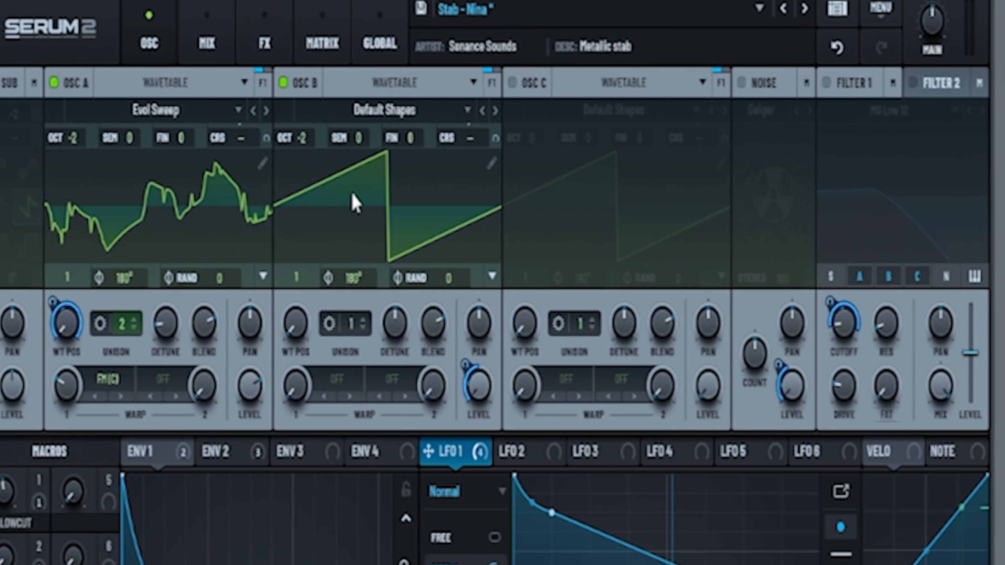
- Turn on OSC C and set OSC A to FM (C) warp at about 30%
{"action": "left_click", "coordinate": [511, 83]}
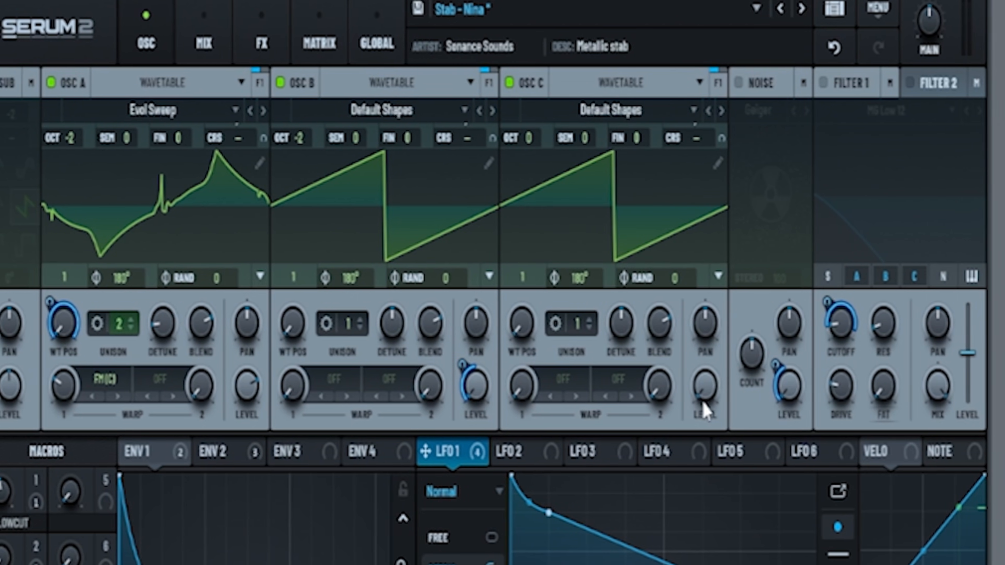
{"action": "left_click", "coordinate": [104, 379]}
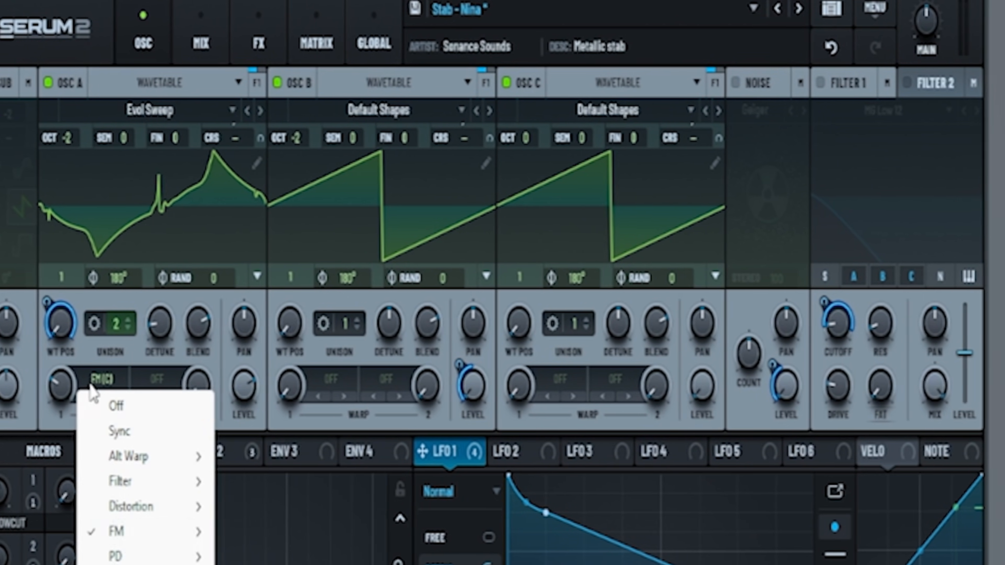
{"action": "mouse_move", "coordinate": [118, 532]}
{"action": "left_click", "coordinate": [248, 557]}
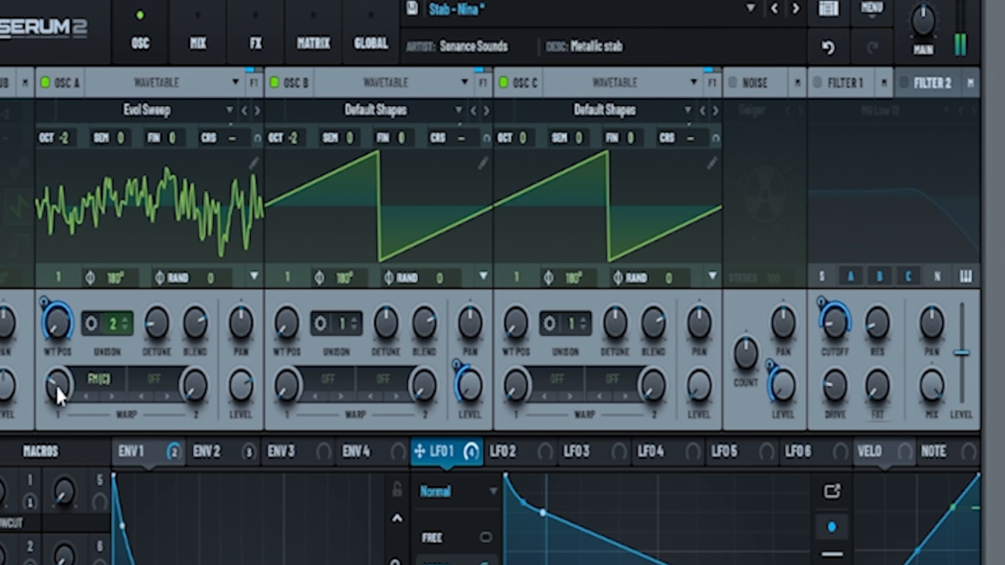
{"action": "left_click_drag", "start_coordinate": [58, 388], "coordinate": [51, 486]}
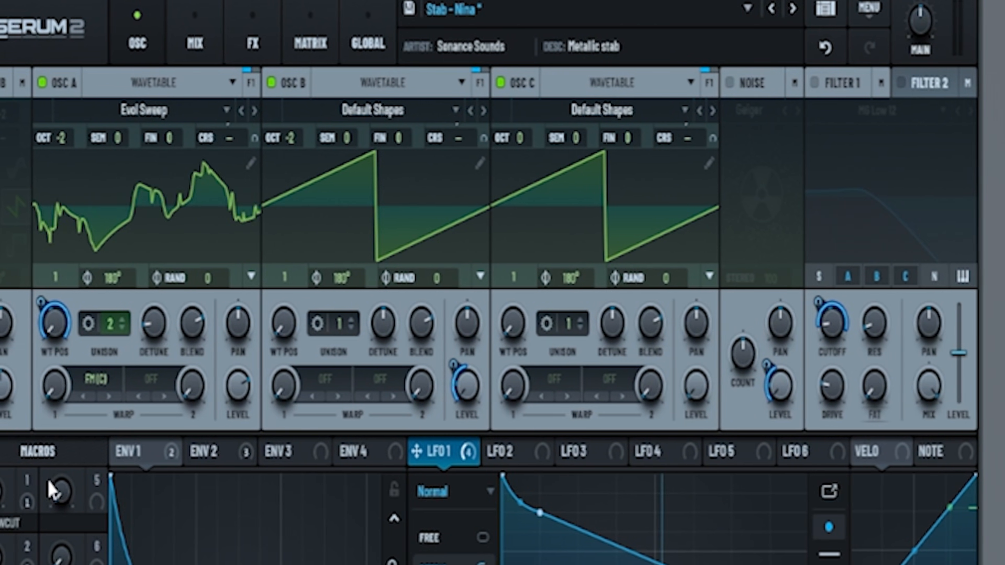
{"action": "left_click_drag", "start_coordinate": [50, 397], "coordinate": [55, 330]}
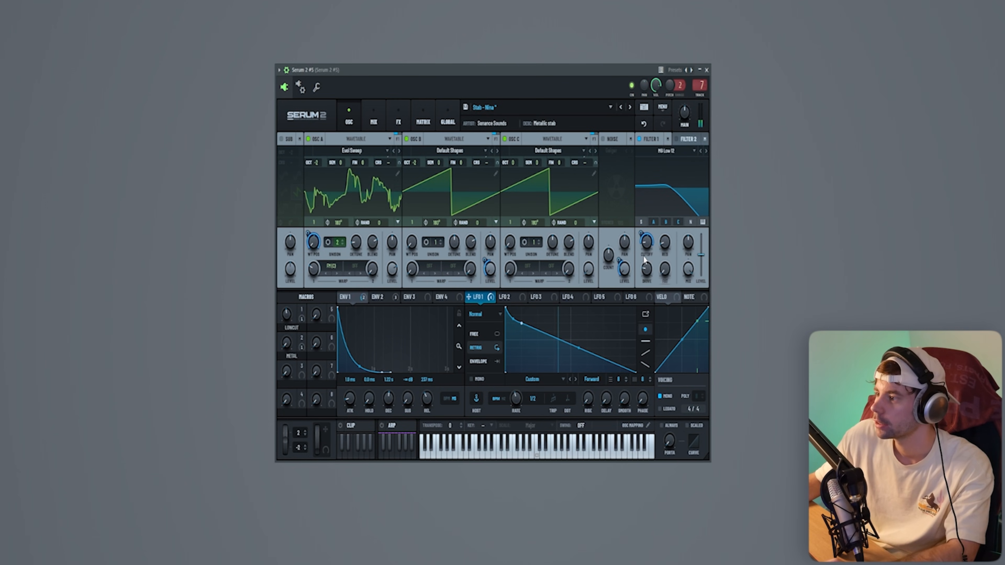
- Bypass the Hyper/Dimension effect in Serum's FX chain
{"action": "left_click", "coordinate": [398, 118]}
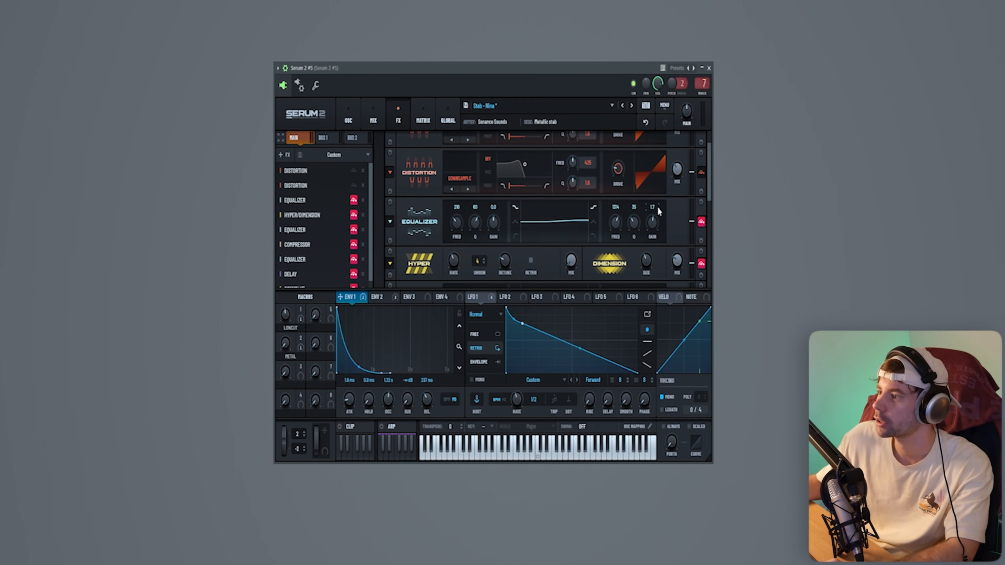
{"action": "mouse_move", "coordinate": [658, 208]}
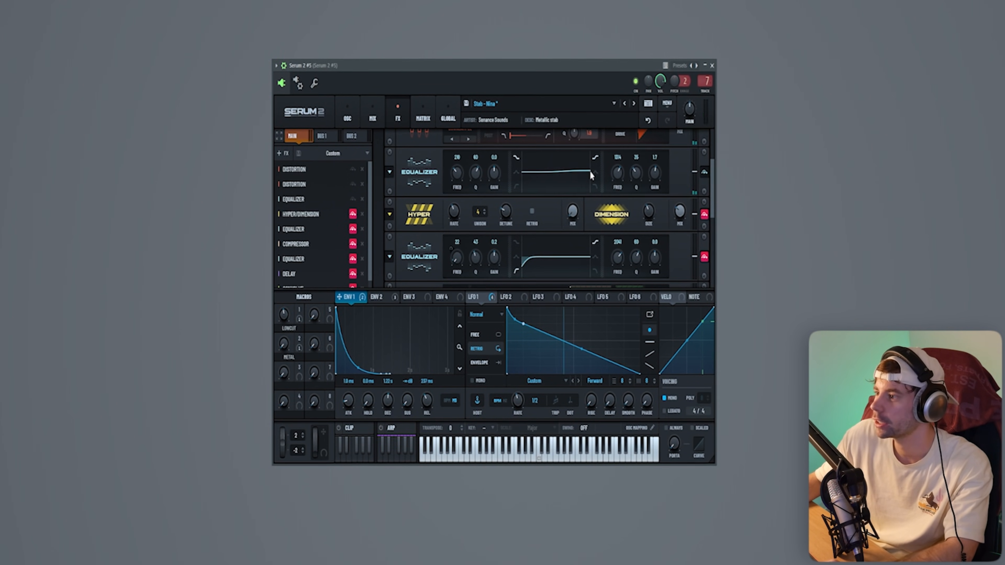
{"action": "left_click", "coordinate": [705, 214]}
{"action": "scroll", "coordinate": [715, 219], "scroll_direction": "down", "scroll_amount": 1}
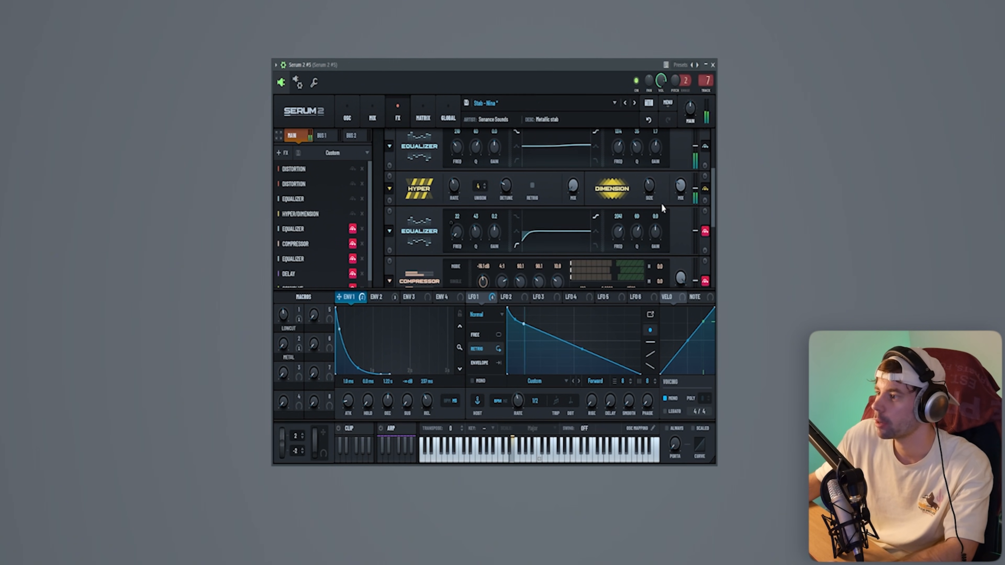
{"action": "left_click_drag", "start_coordinate": [714, 204], "coordinate": [714, 214]}
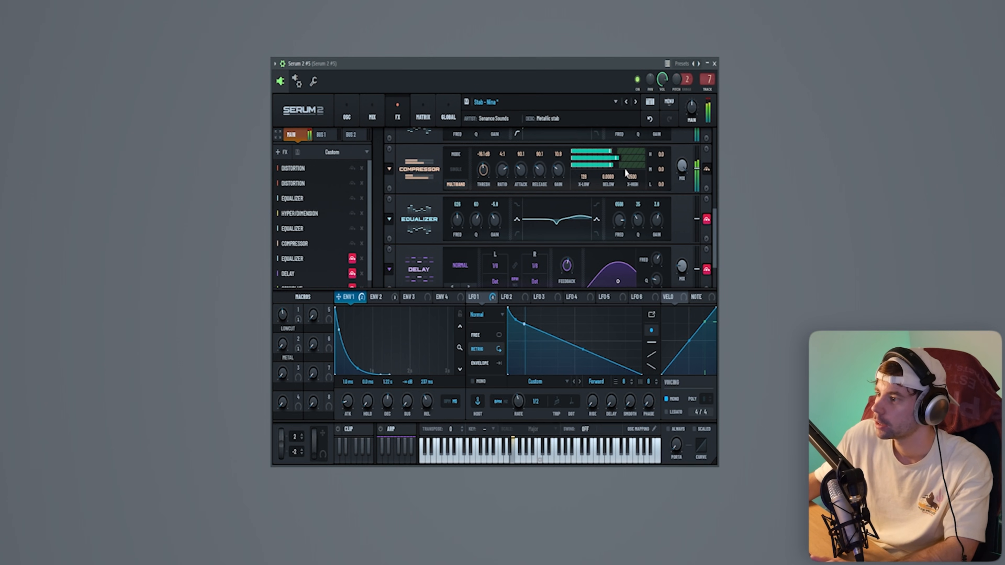
- Bypass the Equalizer and Delay effects, then play the patch
{"action": "left_click", "coordinate": [708, 221]}
{"action": "left_click", "coordinate": [708, 269]}
{"action": "scroll", "coordinate": [712, 255], "scroll_direction": "down", "scroll_amount": 2}
{"action": "key", "text": "space"}
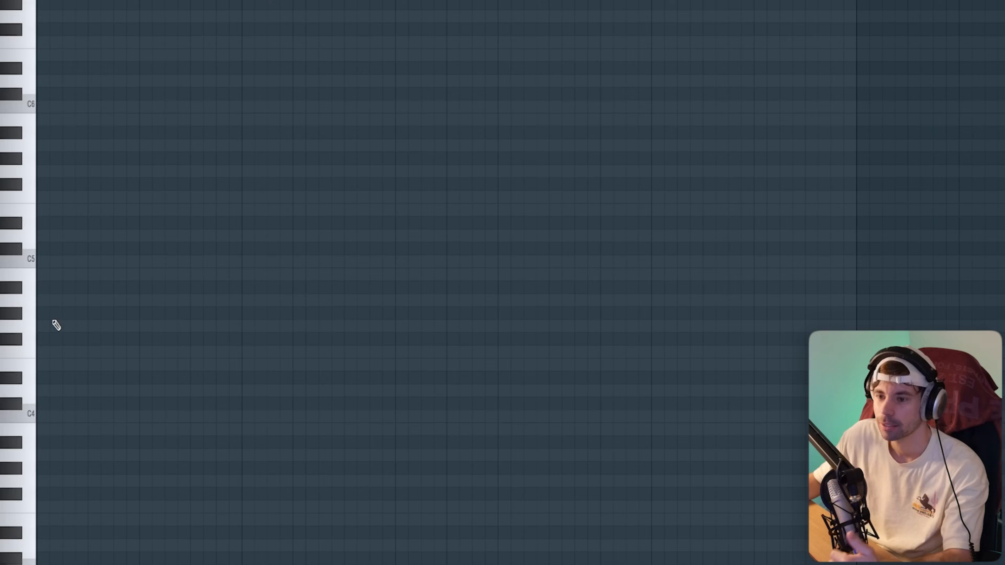
- Draw a repeating D#4 stab rhythm, delete the second-last note and raise the last to E4
{"action": "left_click", "coordinate": [62, 314]}
{"action": "mouse_move", "coordinate": [65, 312]}
{"action": "left_mouse_down"}
{"action": "mouse_move", "coordinate": [13, 219]}
{"action": "mouse_move", "coordinate": [10, 248]}
{"action": "left_mouse_up"}
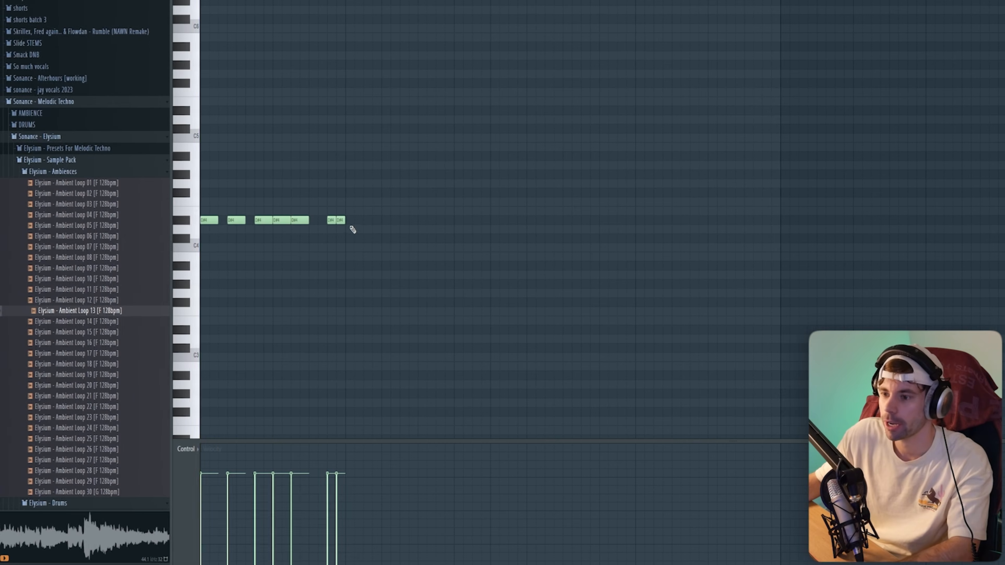
{"action": "key", "text": "ctrl+a"}
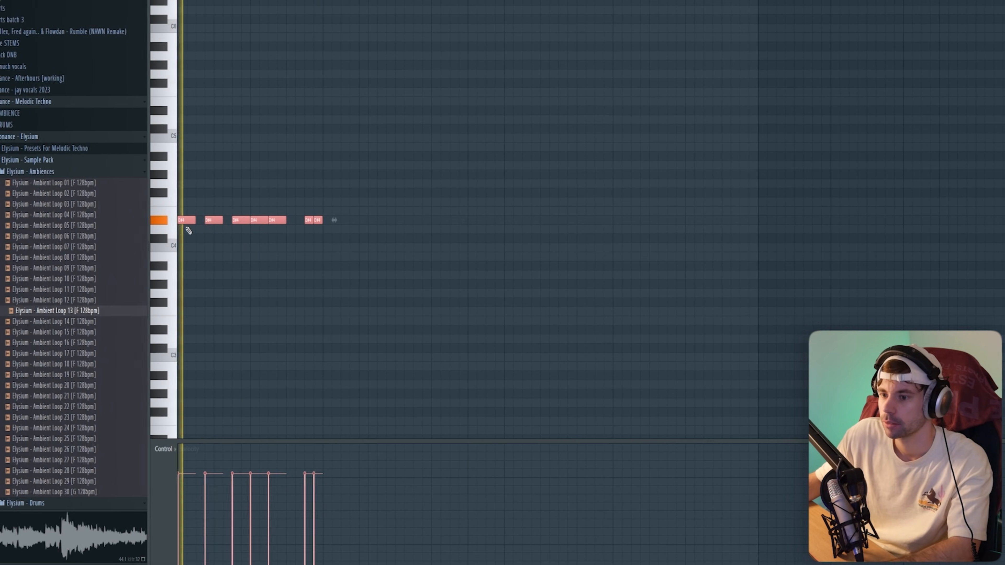
{"action": "right_click", "coordinate": [715, 275]}
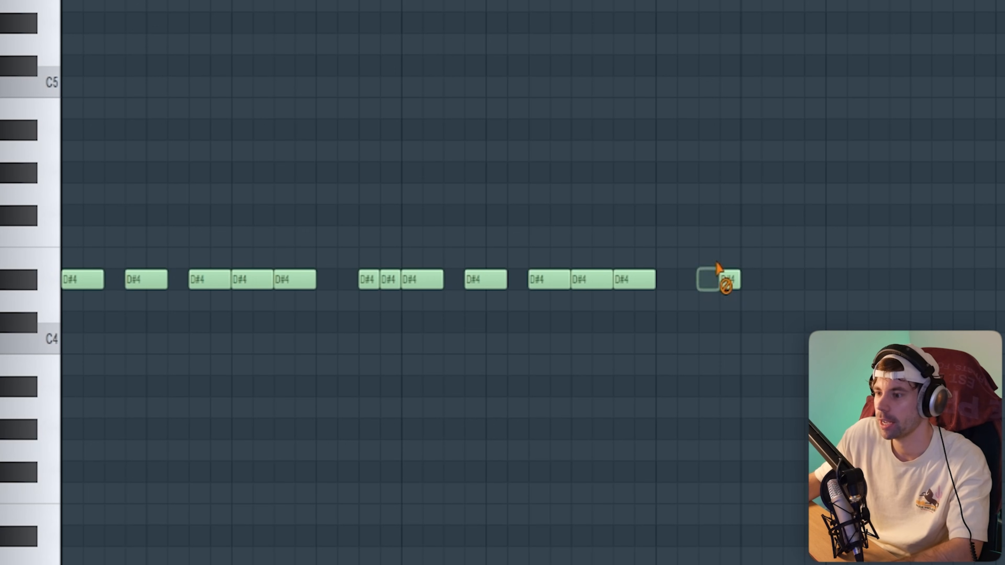
{"action": "left_click_drag", "start_coordinate": [614, 281], "coordinate": [611, 260]}
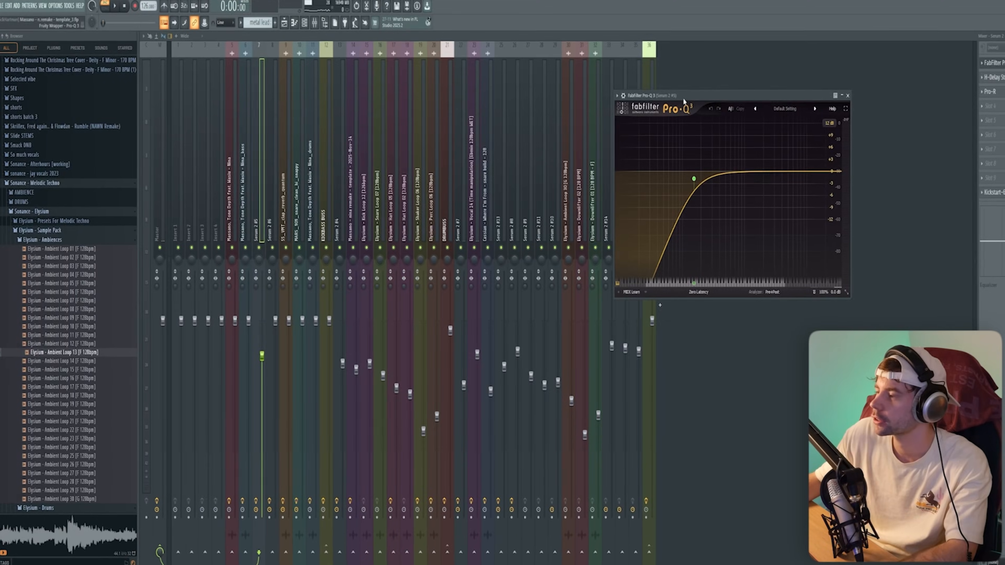
{"action": "left_click_drag", "start_coordinate": [683, 98], "coordinate": [449, 134]}
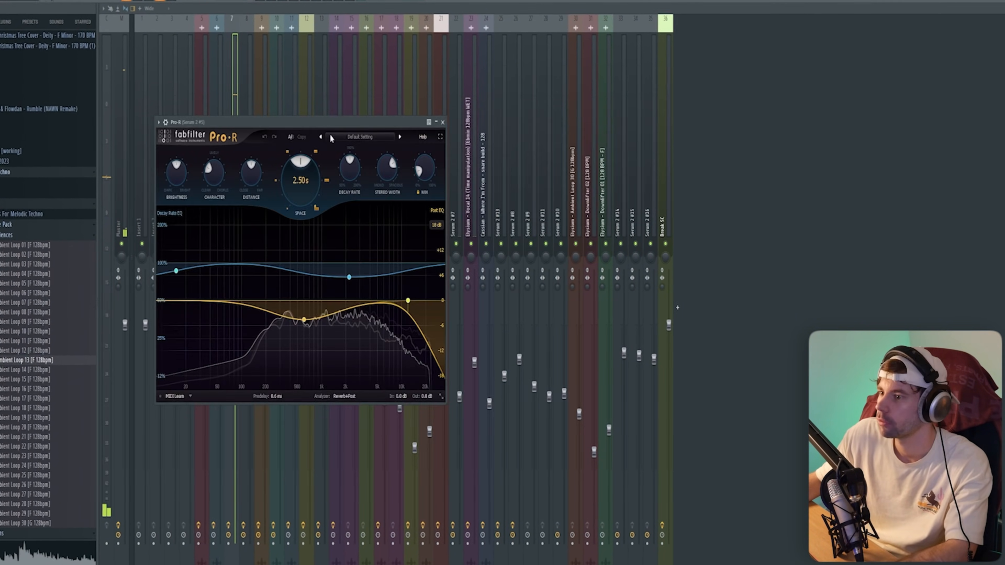
- Move the Pro-R reverb window out of the way
{"action": "left_click_drag", "start_coordinate": [334, 118], "coordinate": [608, 88]}
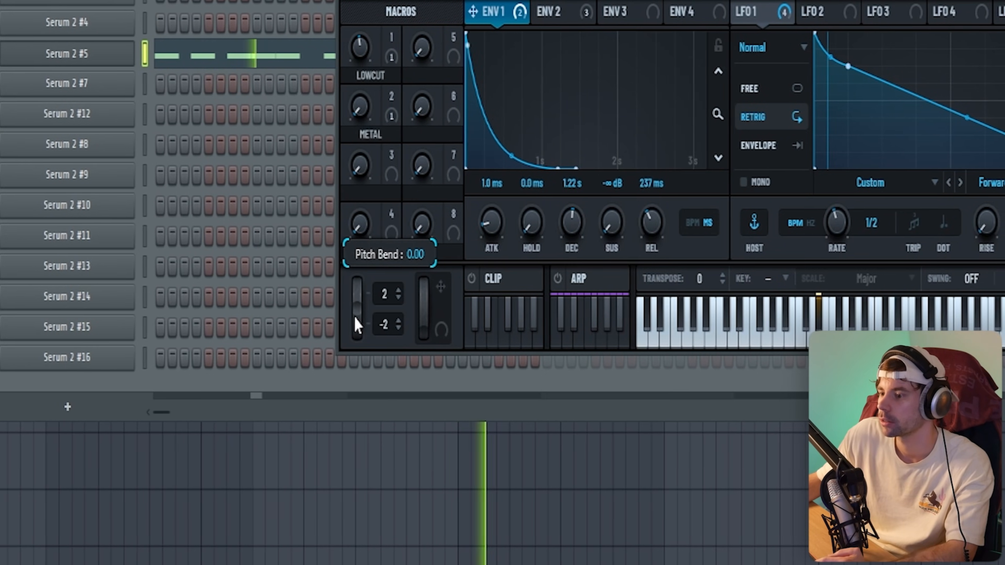
- Record a Serum 2 #5 pitch-bend clip, give point 3 a Single curve, and hold the end value
{"action": "left_click_drag", "start_coordinate": [354, 325], "coordinate": [351, 422]}
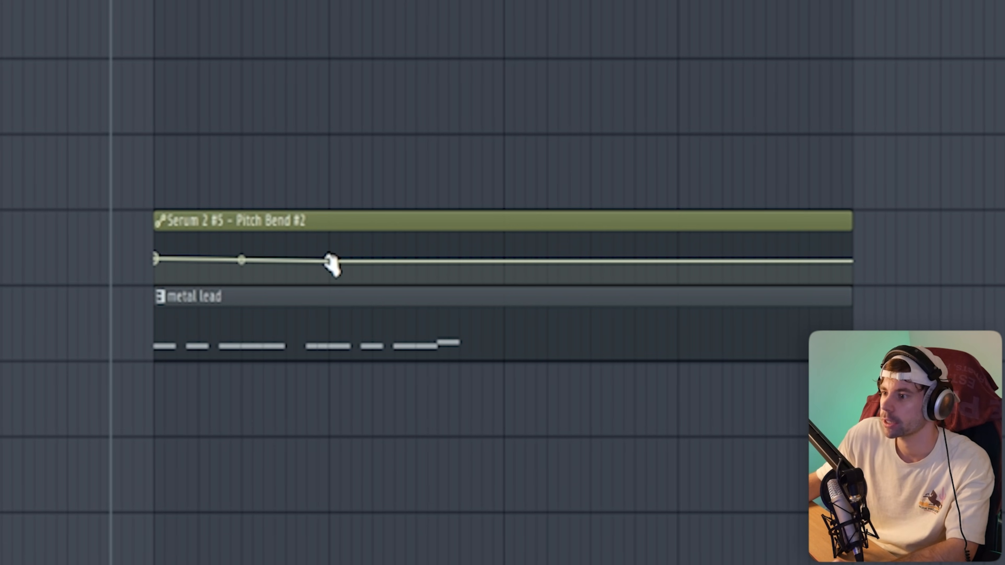
{"action": "right_click", "coordinate": [329, 260]}
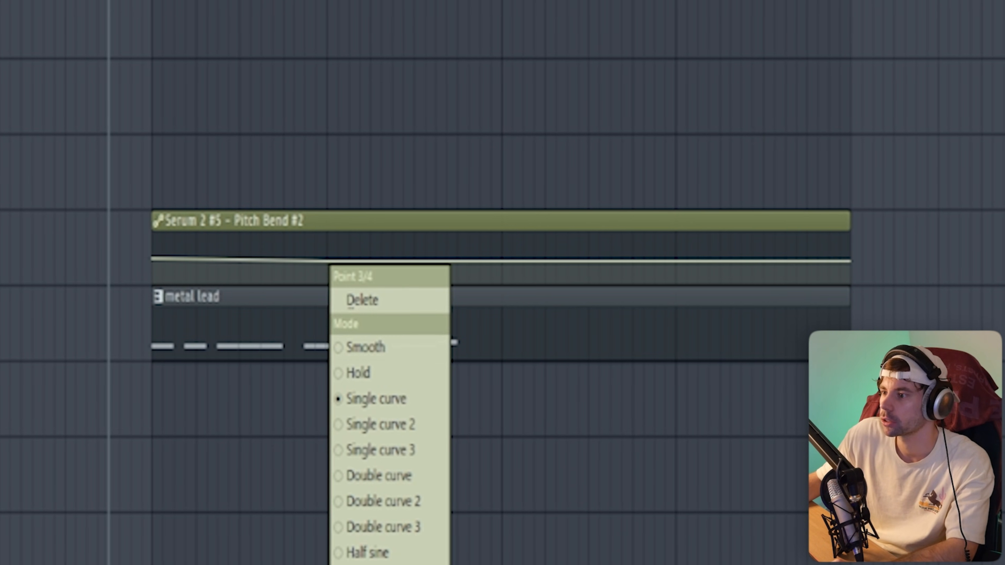
{"action": "left_click", "coordinate": [376, 564]}
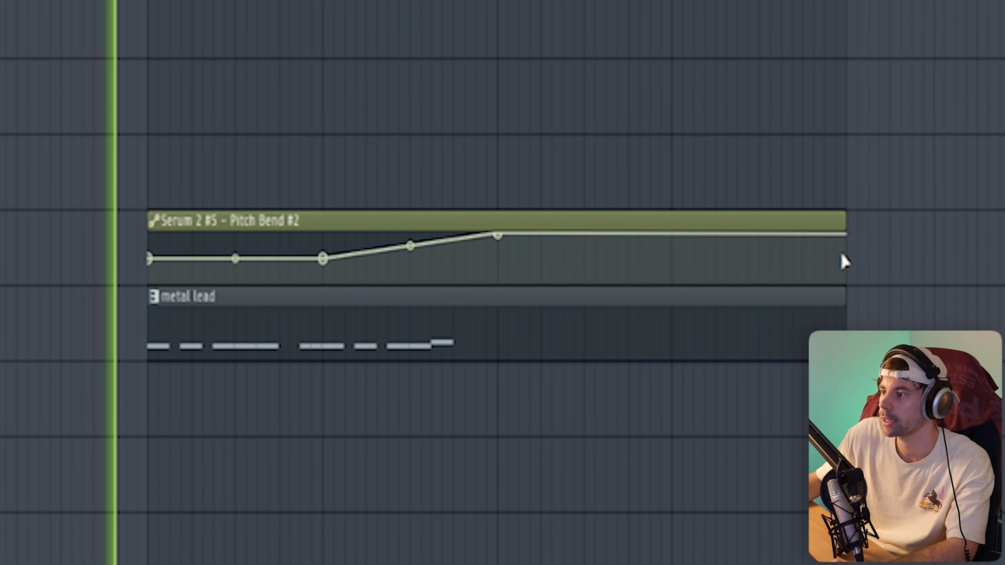
{"action": "right_click", "coordinate": [842, 256]}
{"action": "right_click", "coordinate": [842, 256]}
{"action": "left_click", "coordinate": [759, 510]}
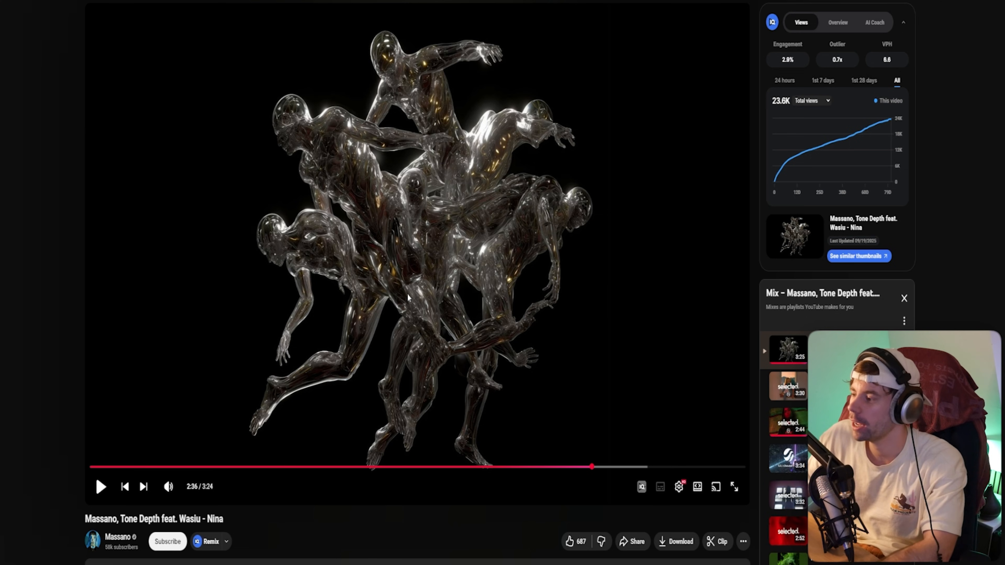
- Play the original Nina reference video from about 2:36
{"action": "left_click", "coordinate": [408, 294]}
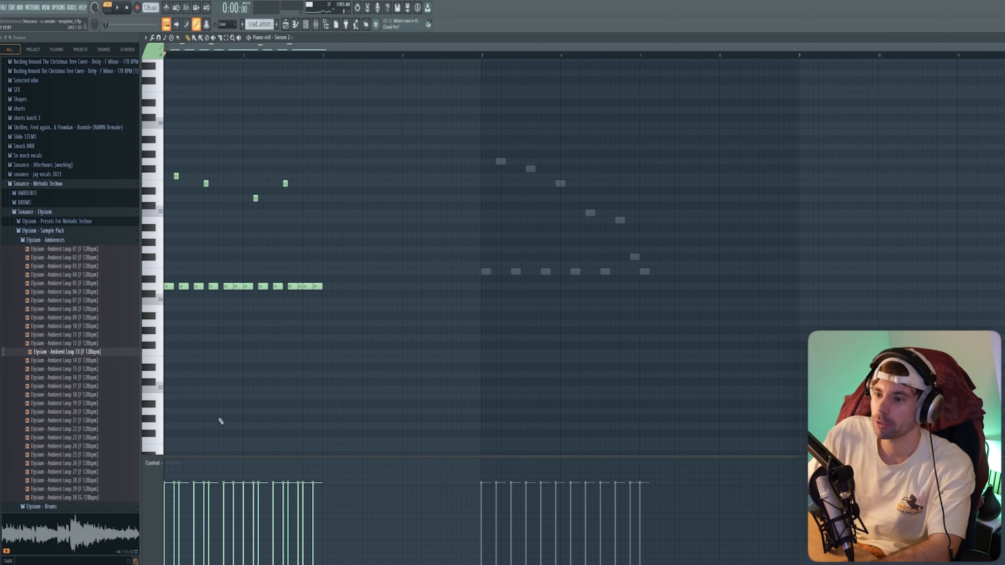
- Play the melody pattern and audition the F5 note by selecting and deselecting it
{"action": "key", "text": "space"}
{"action": "scroll", "coordinate": [182, 336], "scroll_direction": "up", "scroll_amount": 2}
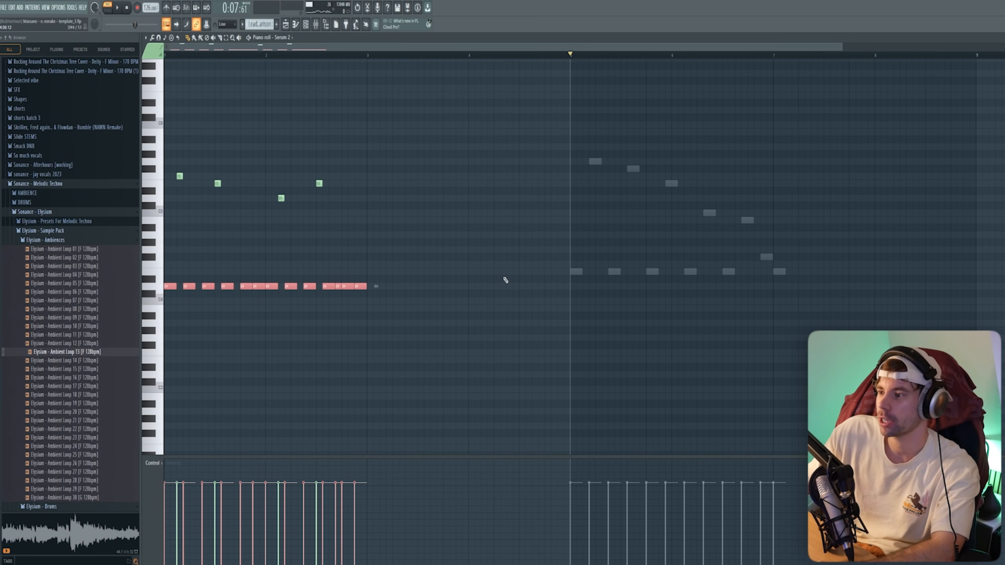
{"action": "left_click", "coordinate": [506, 280]}
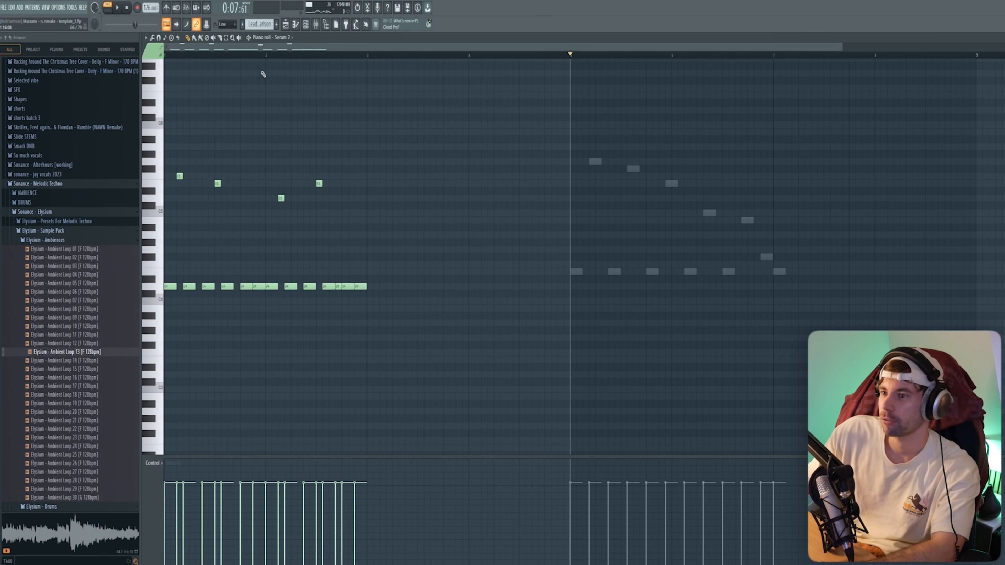
{"action": "left_click_drag", "start_coordinate": [636, 276], "coordinate": [804, 300]}
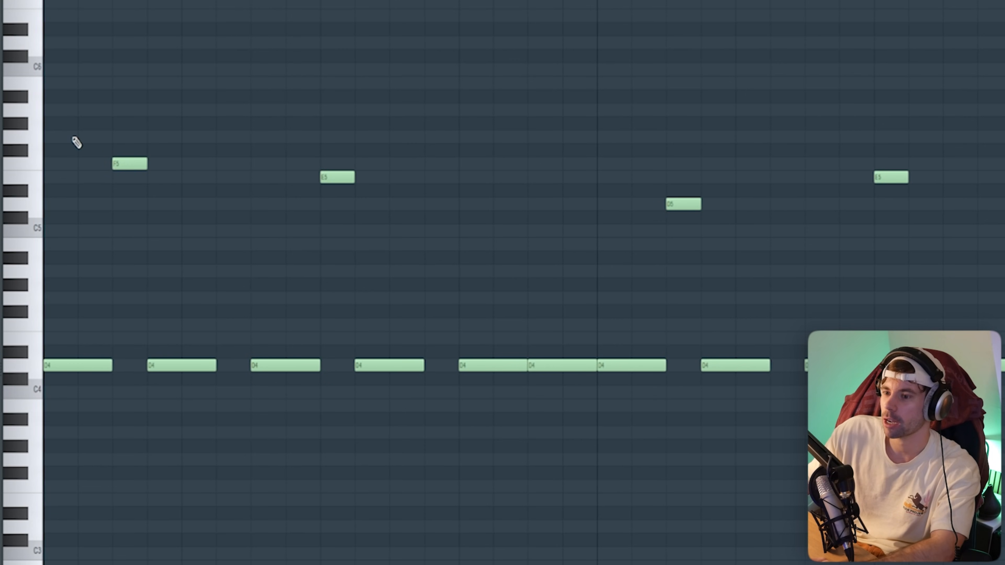
{"action": "left_click_drag", "start_coordinate": [75, 141], "coordinate": [120, 344]}
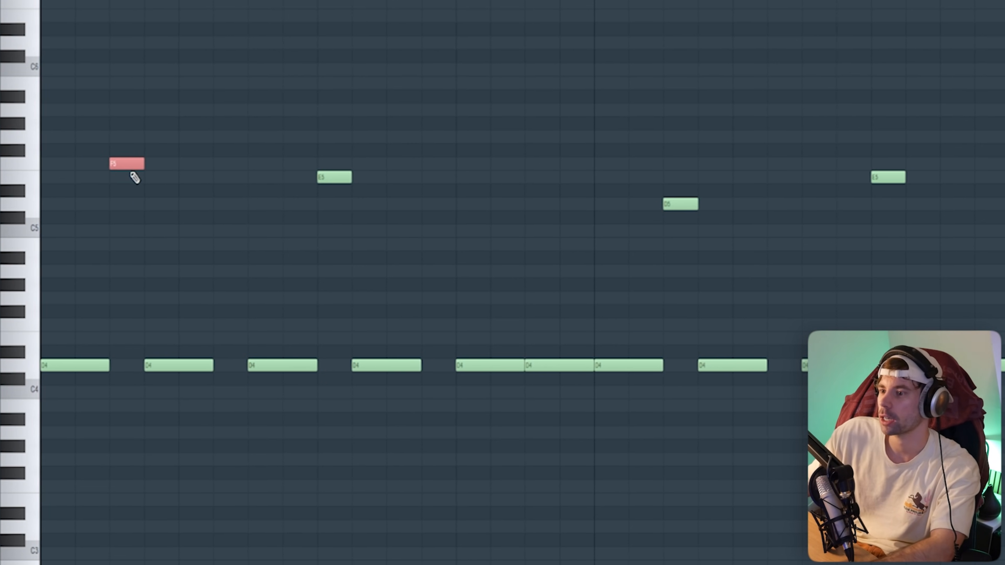
{"action": "left_click_drag", "start_coordinate": [311, 192], "coordinate": [319, 190]}
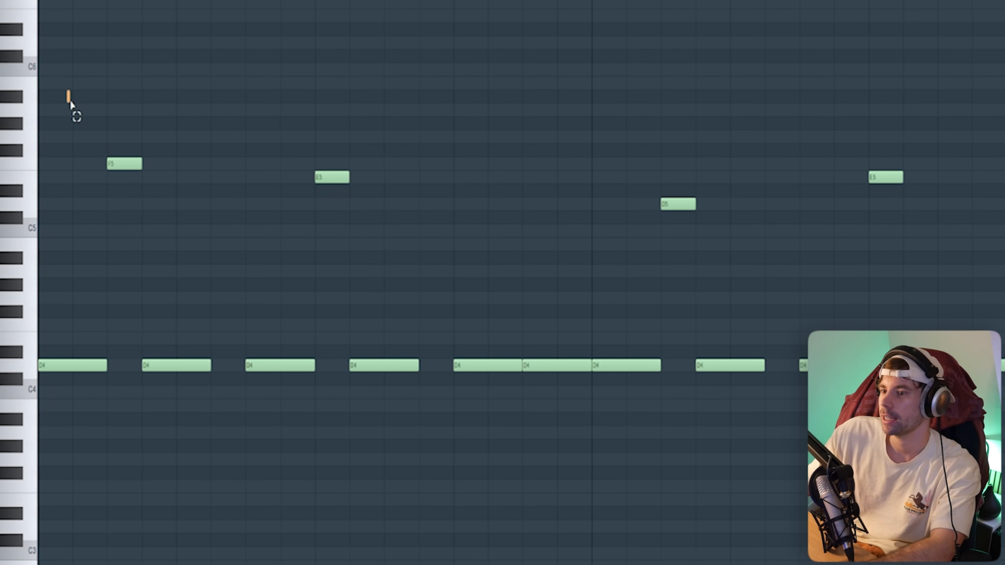
- Select the upper melody notes G5, F#5, E5, C5 and B4, then replay the pattern
{"action": "left_click_drag", "start_coordinate": [70, 101], "coordinate": [936, 258]}
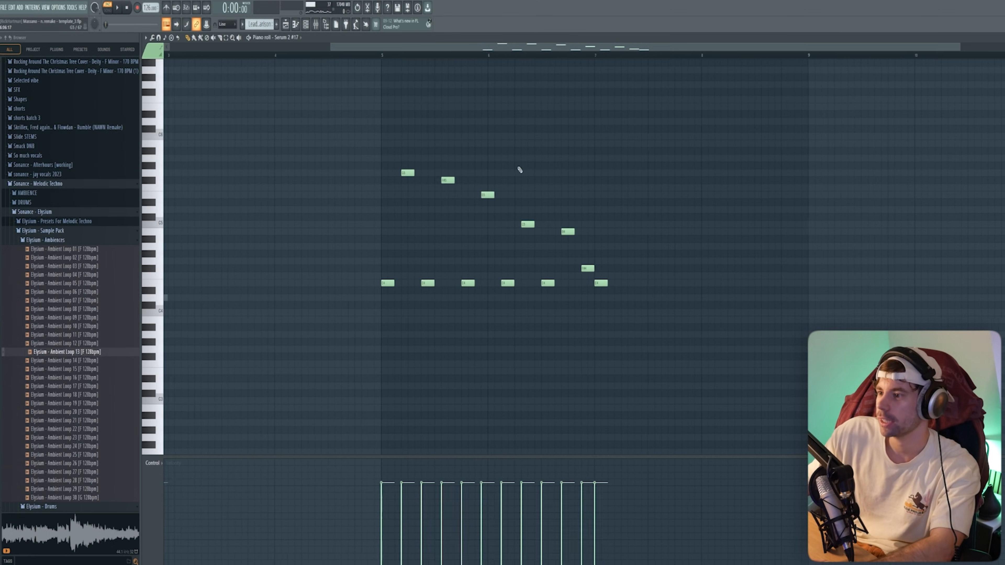
{"action": "scroll", "coordinate": [381, 63], "scroll_direction": "up", "scroll_amount": 2}
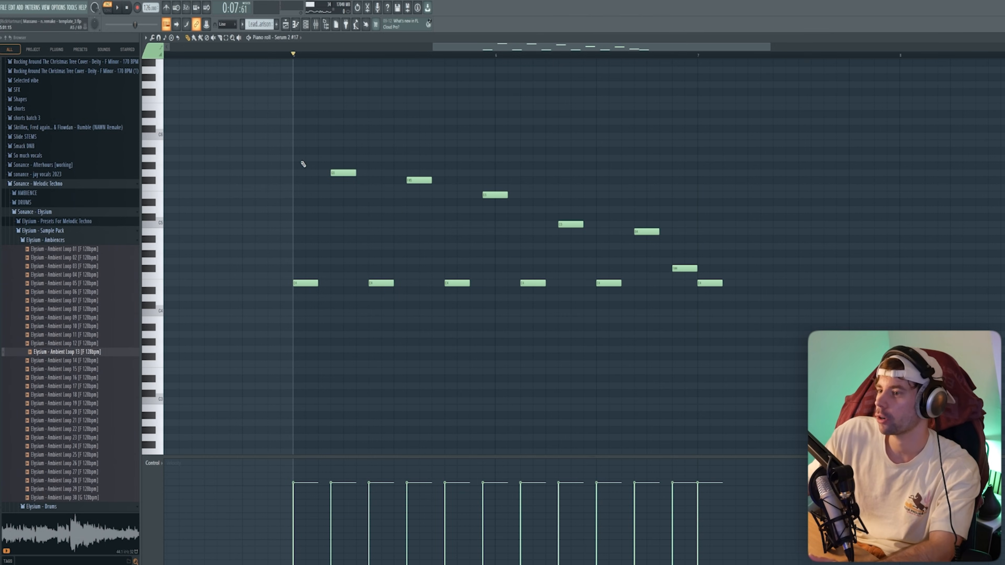
{"action": "left_click_drag", "start_coordinate": [310, 154], "coordinate": [545, 218]}
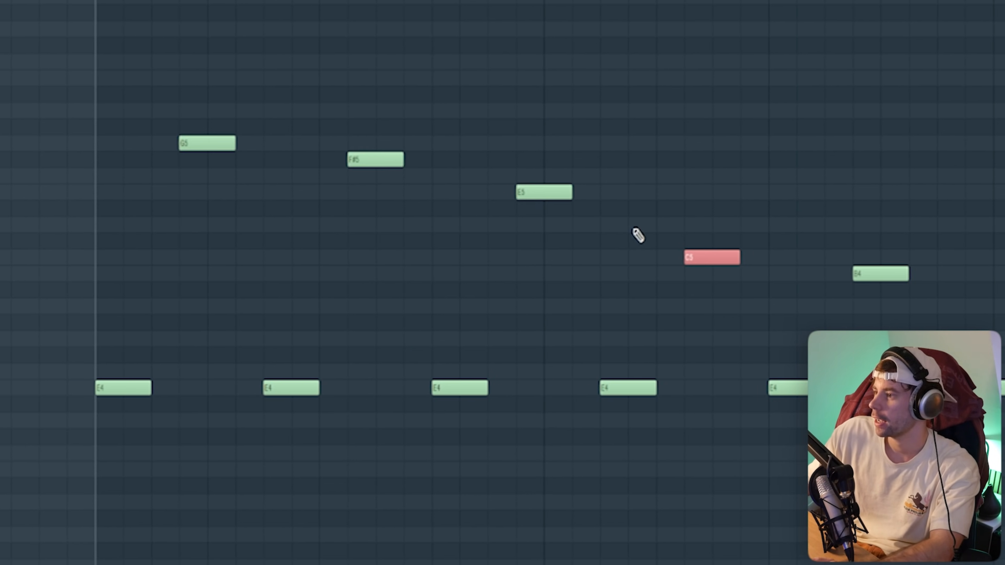
{"action": "left_click_drag", "start_coordinate": [179, 73], "coordinate": [970, 328]}
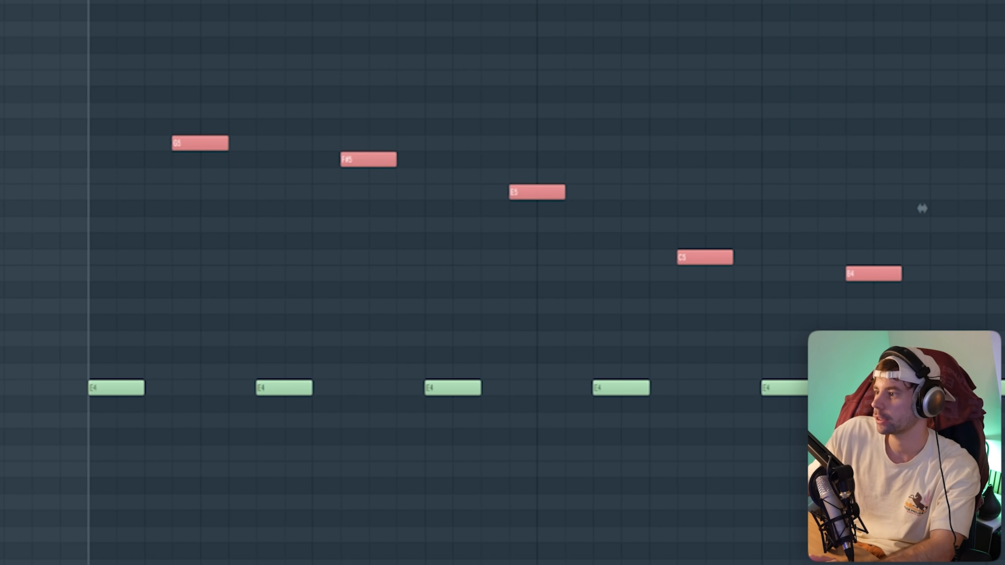
{"action": "left_click", "coordinate": [1004, 388]}
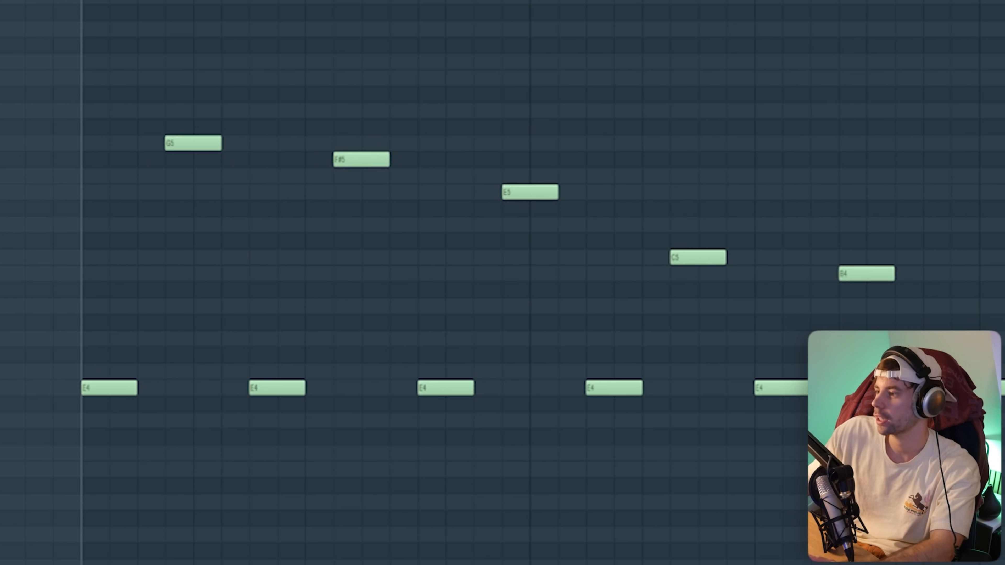
{"action": "key", "text": "space"}
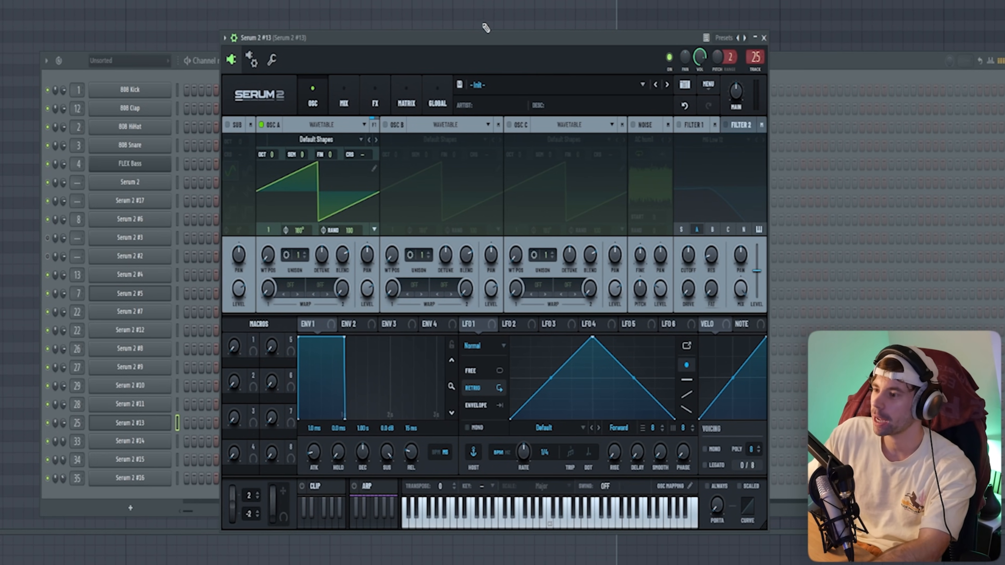
- Load the Lead - All Star preset on Serum 2 #13 and lengthen the final D#5 note
{"action": "left_click", "coordinate": [513, 95]}
{"action": "left_click", "coordinate": [728, 435]}
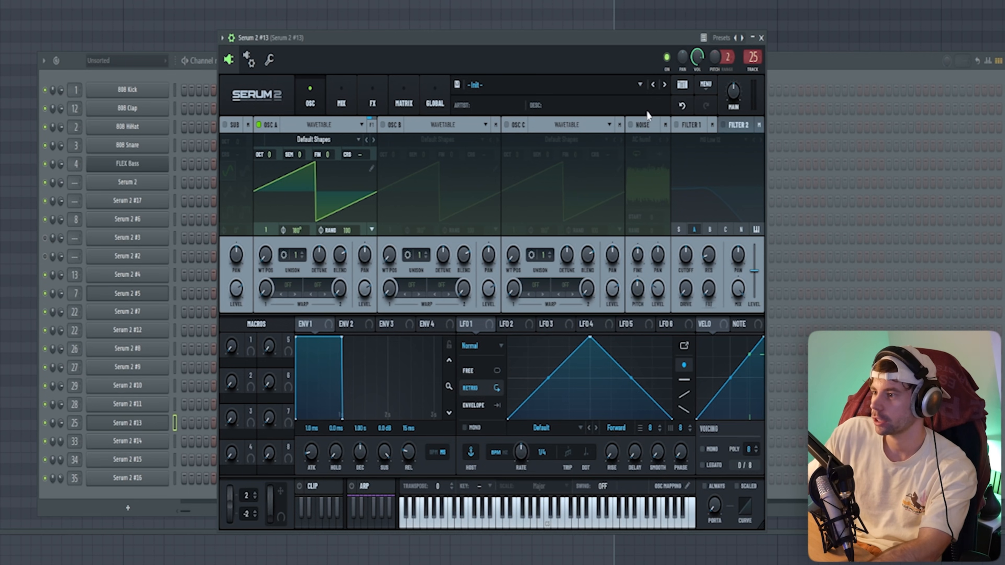
{"action": "left_click", "coordinate": [659, 84]}
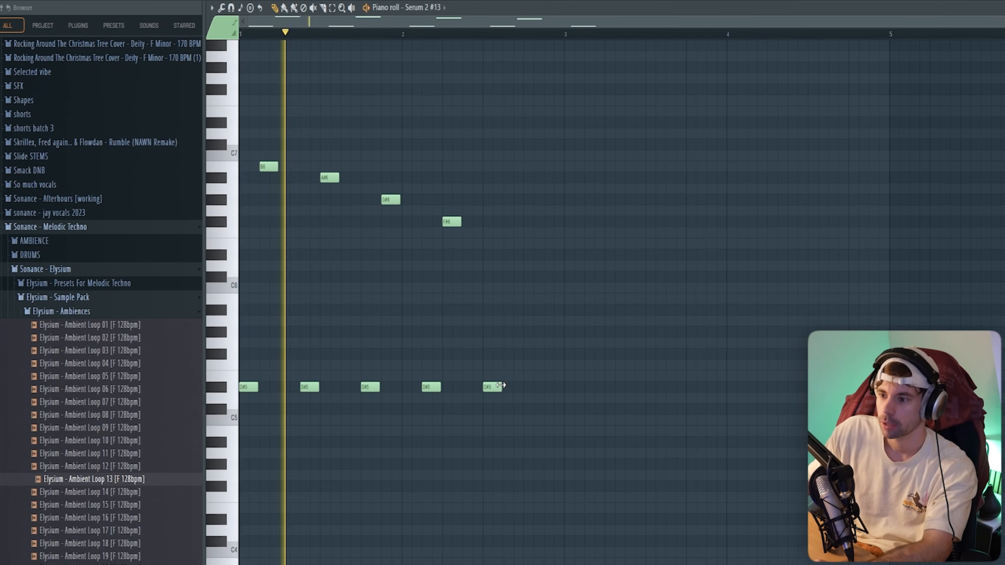
{"action": "left_click_drag", "start_coordinate": [500, 386], "coordinate": [511, 386]}
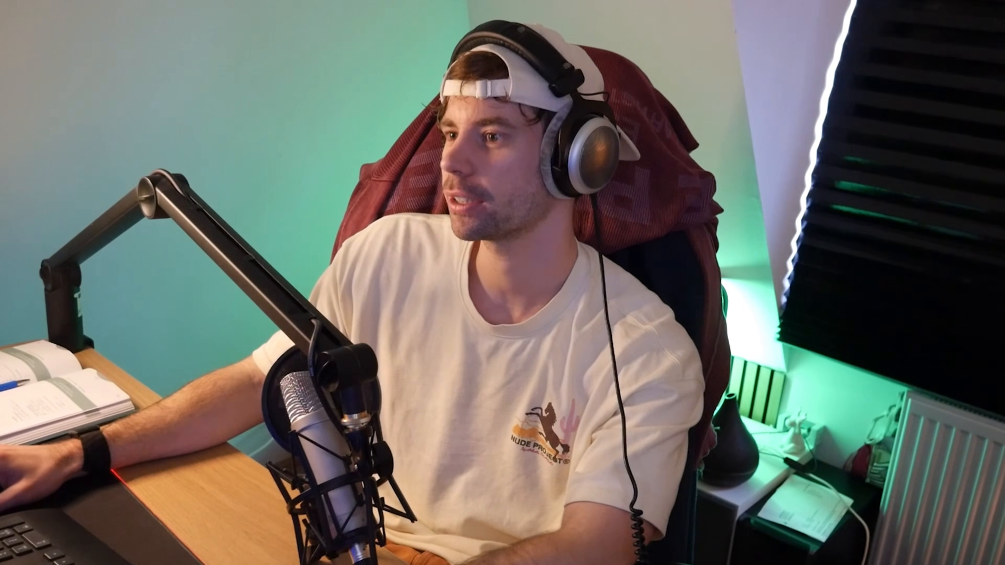
{"action": "left_click_drag", "start_coordinate": [348, 61], "coordinate": [497, 358]}
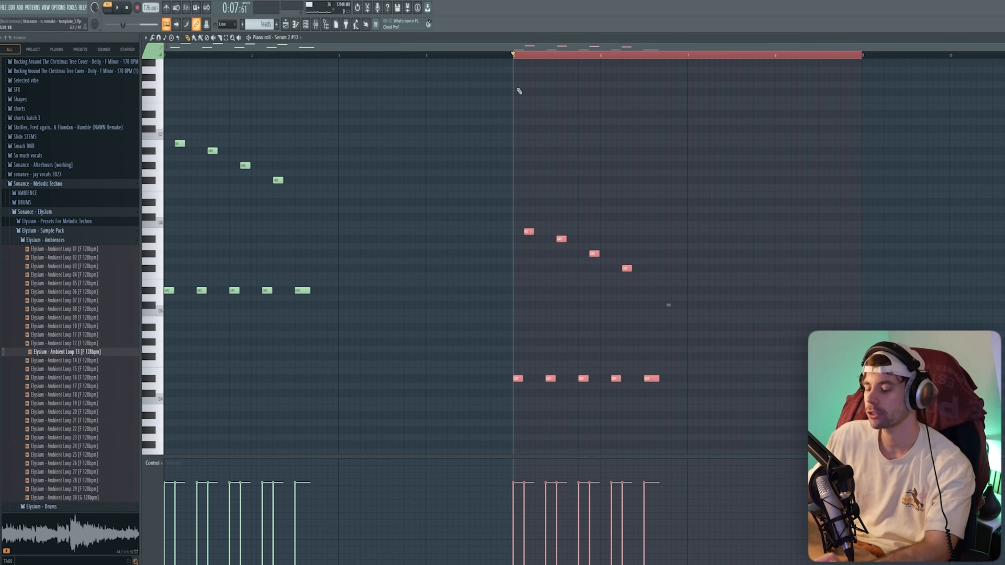
- Select and deselect all melody notes, then play the lead from bar 1
{"action": "key", "text": "ctrl+a"}
{"action": "left_click", "coordinate": [228, 88]}
{"action": "key", "text": "space"}
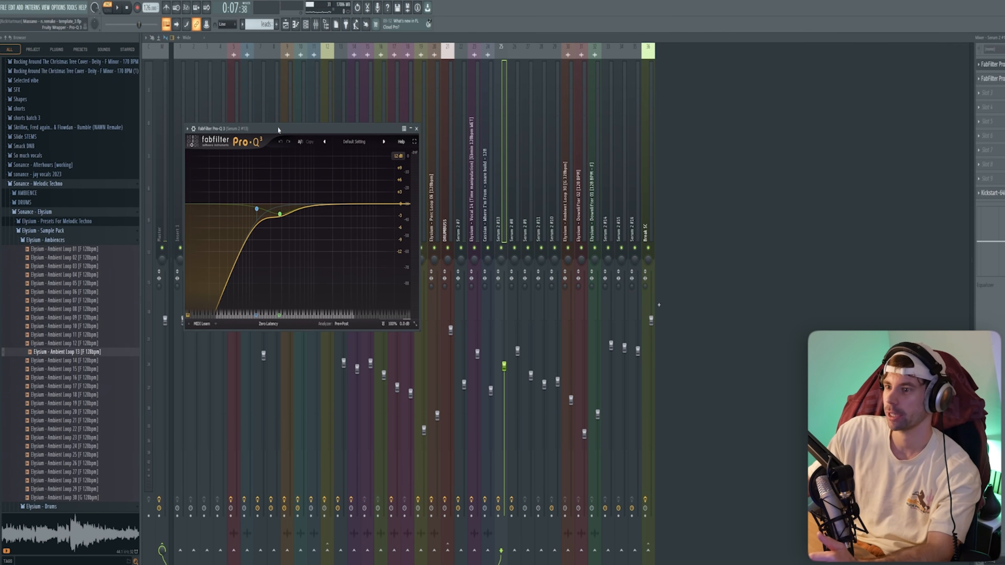
- Move the Pro-Q 3 window aside and play the lead, then replay it with Pro-C 2 compression
{"action": "left_click_drag", "start_coordinate": [279, 130], "coordinate": [424, 119]}
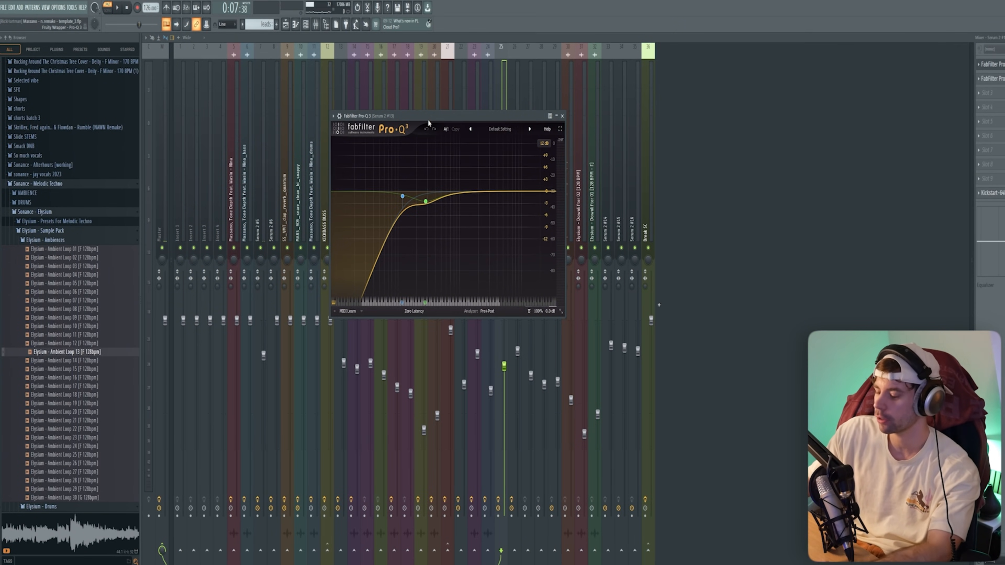
{"action": "key", "text": "space"}
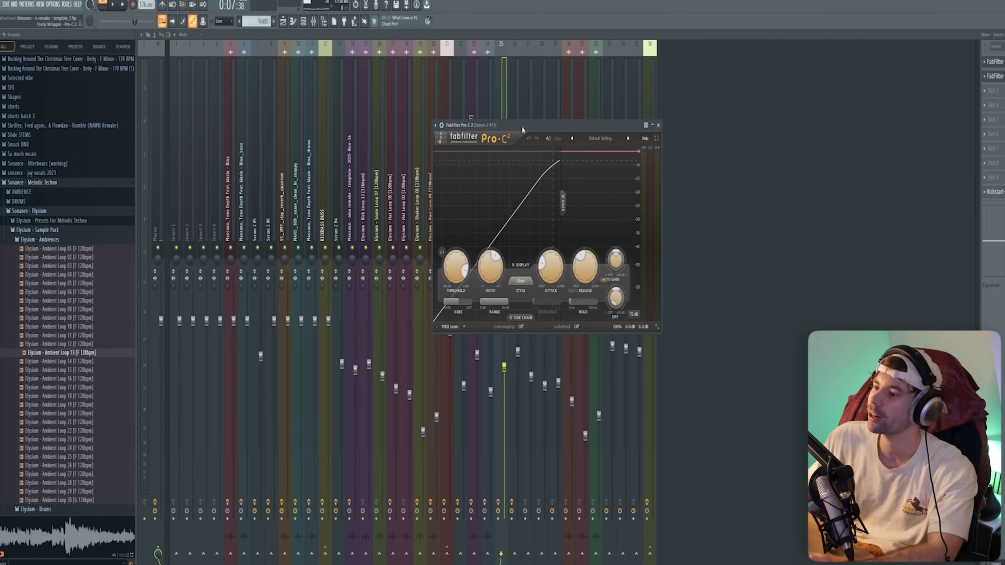
{"action": "key", "text": "space"}
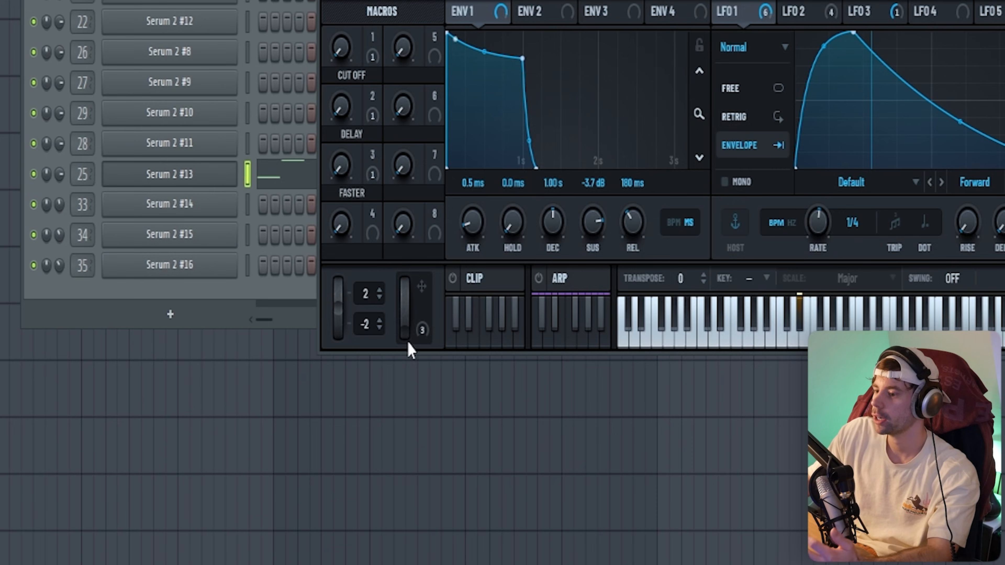
- Raise Serum 2 #13's Mod Wheel, make it an automation clip, and add points near bars 15 and 17
{"action": "left_click_drag", "start_coordinate": [407, 341], "coordinate": [412, 194]}
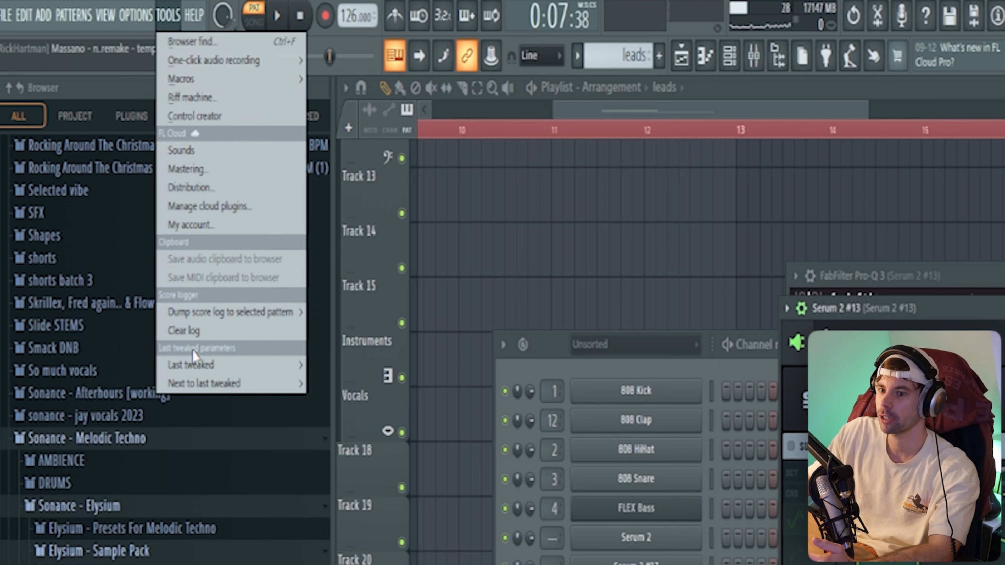
{"action": "mouse_move", "coordinate": [192, 365]}
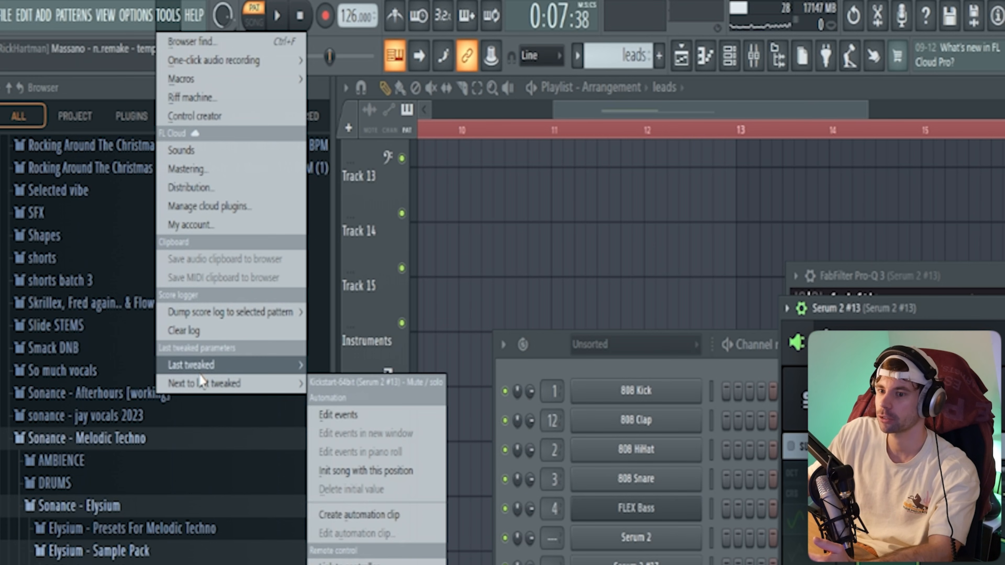
{"action": "left_click", "coordinate": [358, 497]}
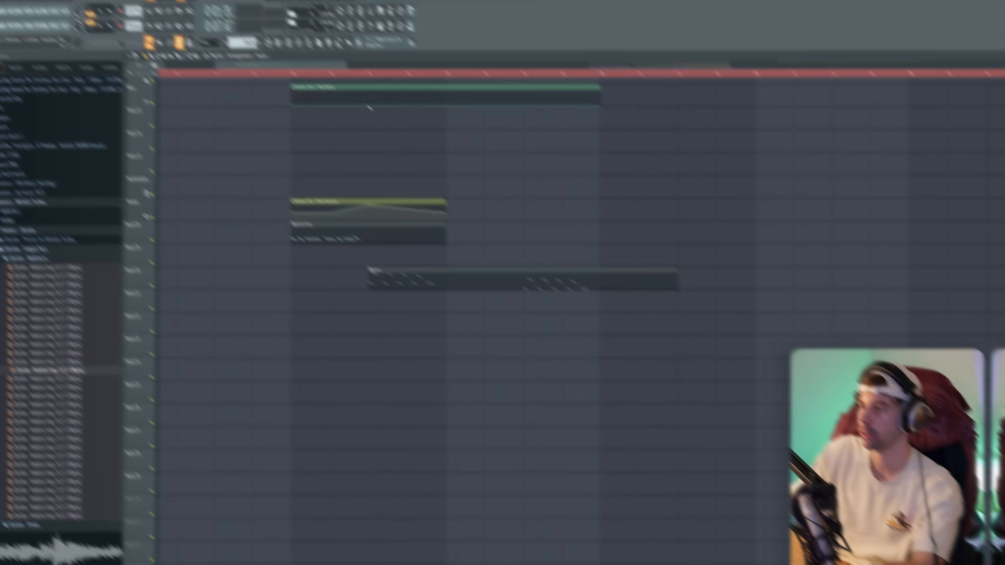
{"action": "right_click", "coordinate": [386, 87]}
{"action": "right_click", "coordinate": [454, 85]}
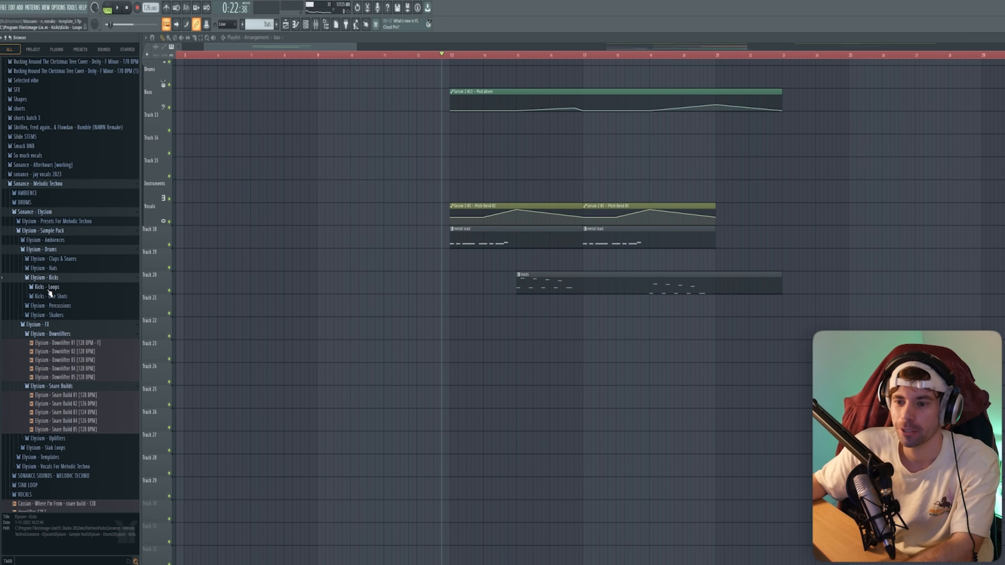
- Audition Elysium Kick Loops 01, 03, 09 and 12 in the browser
{"action": "left_click", "coordinate": [48, 296]}
{"action": "left_click", "coordinate": [61, 313]}
{"action": "left_click", "coordinate": [63, 365]}
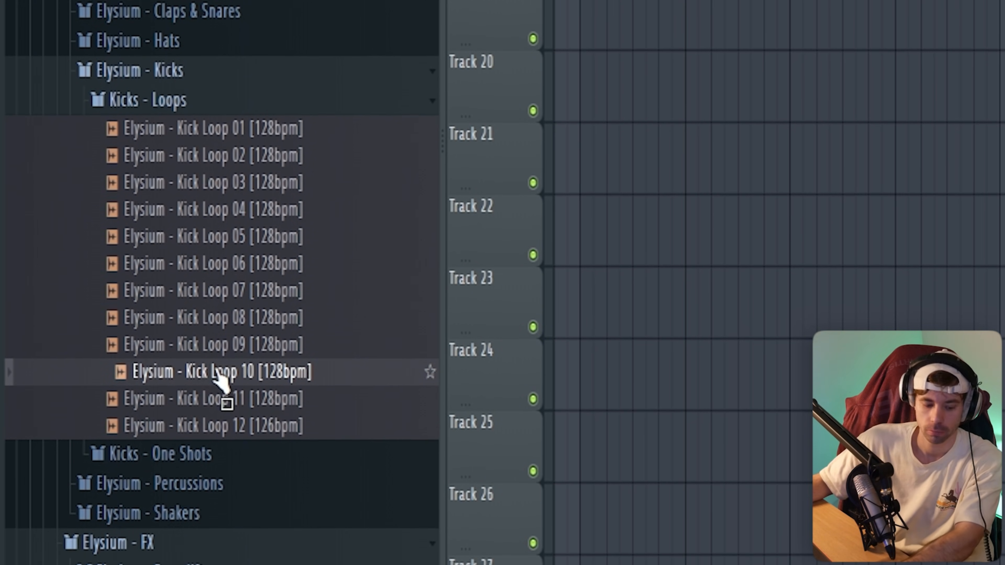
{"action": "left_click", "coordinate": [206, 414]}
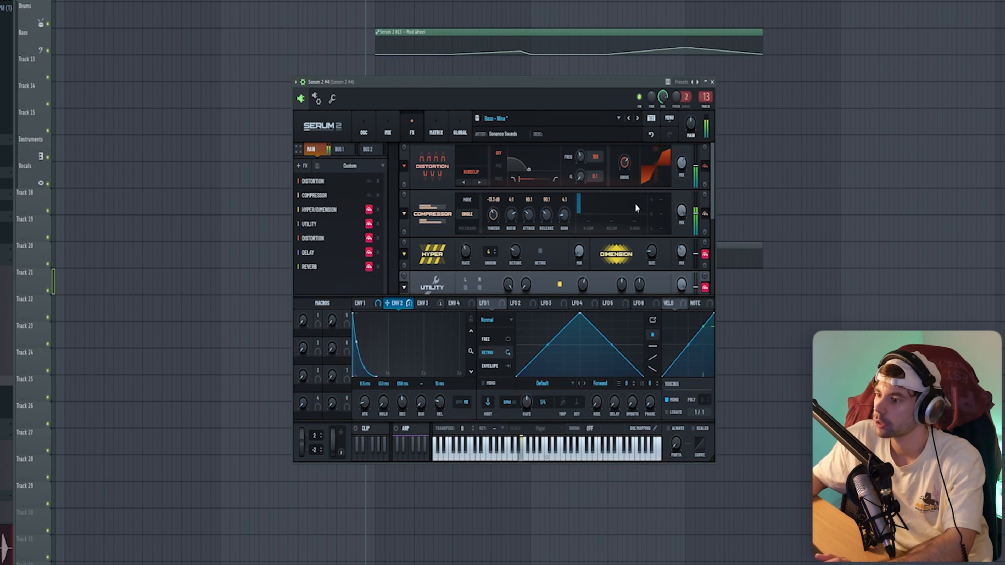
- Push the bass's Serum Mod Wheel through 78% to 100%, repositioning the Serum and Kickstart windows
{"action": "left_click_drag", "start_coordinate": [717, 222], "coordinate": [716, 235]}
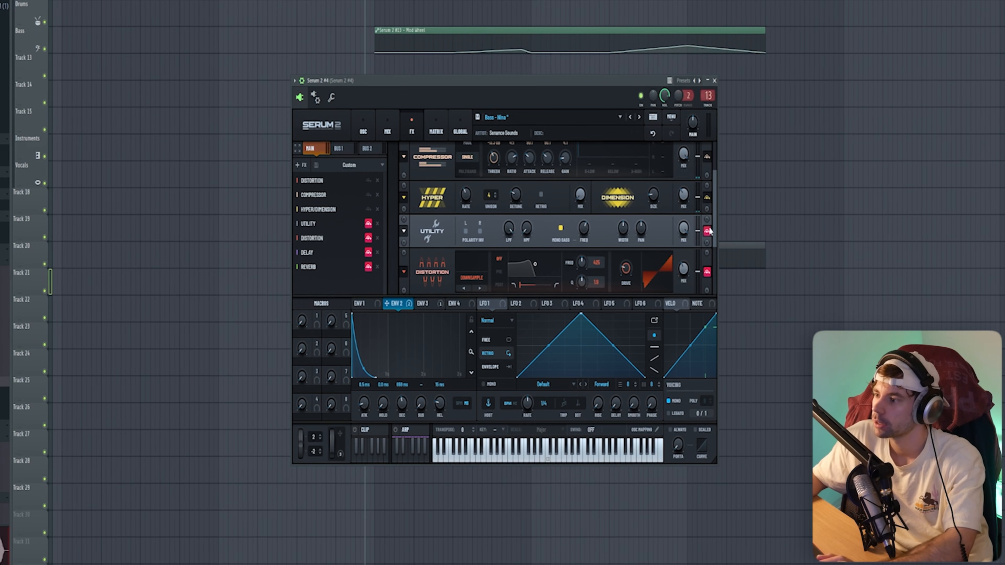
{"action": "left_click_drag", "start_coordinate": [720, 226], "coordinate": [717, 270]}
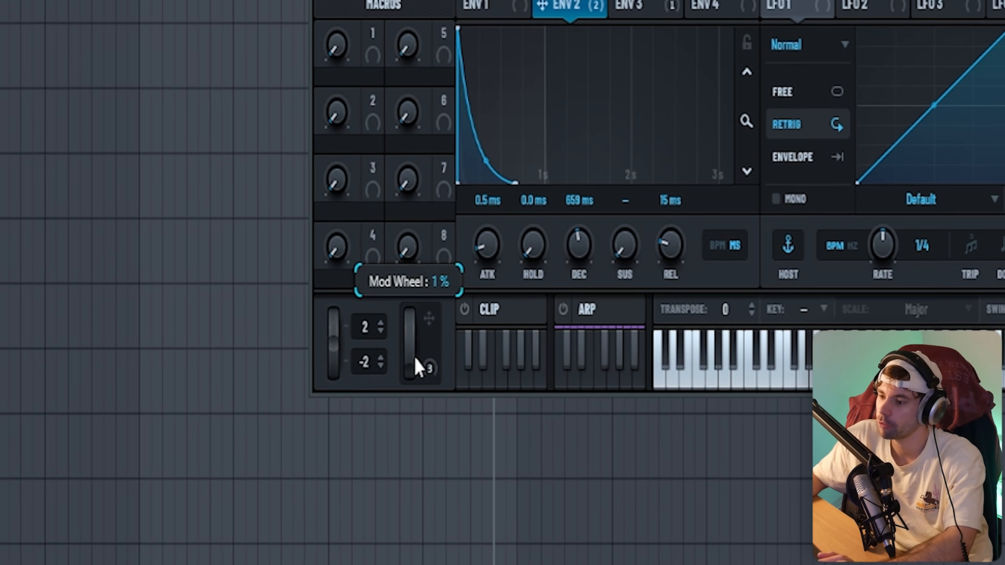
{"action": "left_click_drag", "start_coordinate": [329, 472], "coordinate": [343, 412]}
{"action": "left_click_drag", "start_coordinate": [446, 224], "coordinate": [455, 168]}
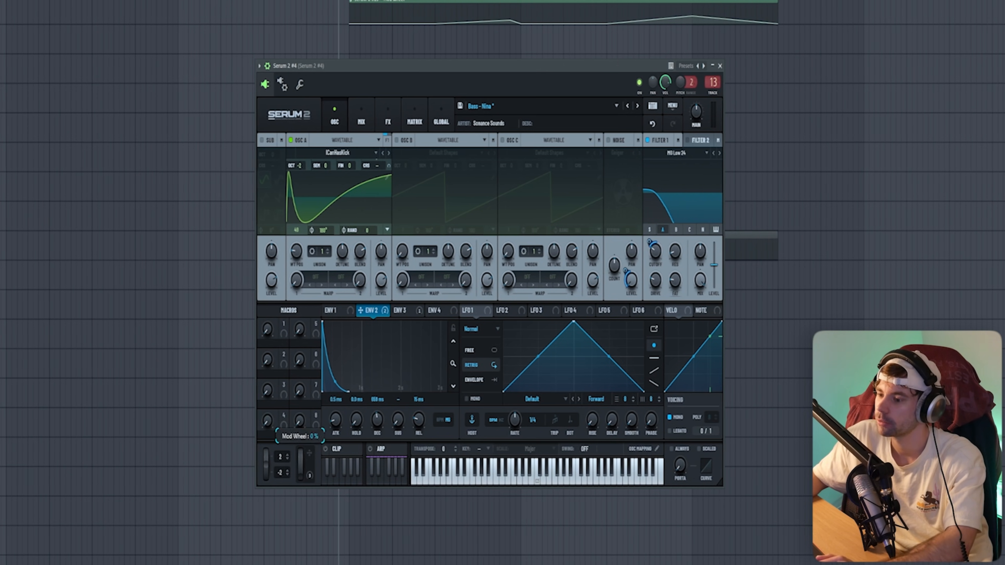
{"action": "left_click_drag", "start_coordinate": [575, 66], "coordinate": [597, 58]}
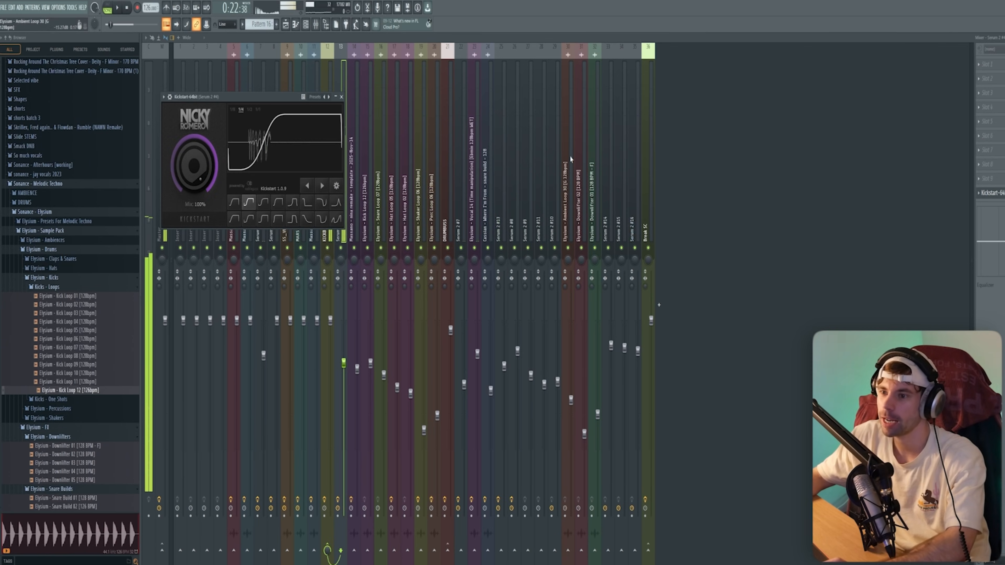
{"action": "left_click_drag", "start_coordinate": [263, 101], "coordinate": [405, 118]}
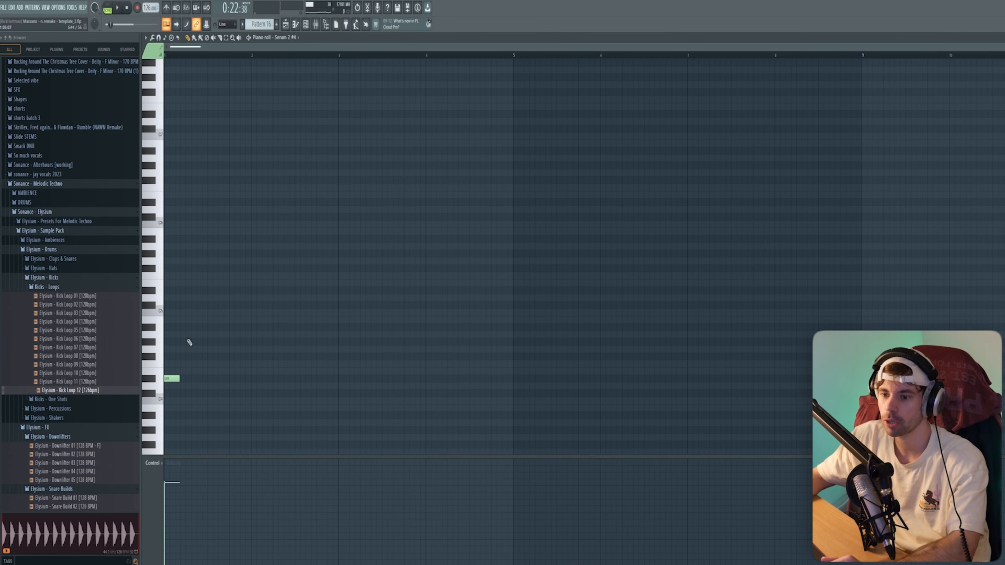
- Shift the last bass note from D#4 up to E4, then play the arrangement to hear it
{"action": "scroll", "coordinate": [184, 336], "scroll_direction": "down", "scroll_amount": 2}
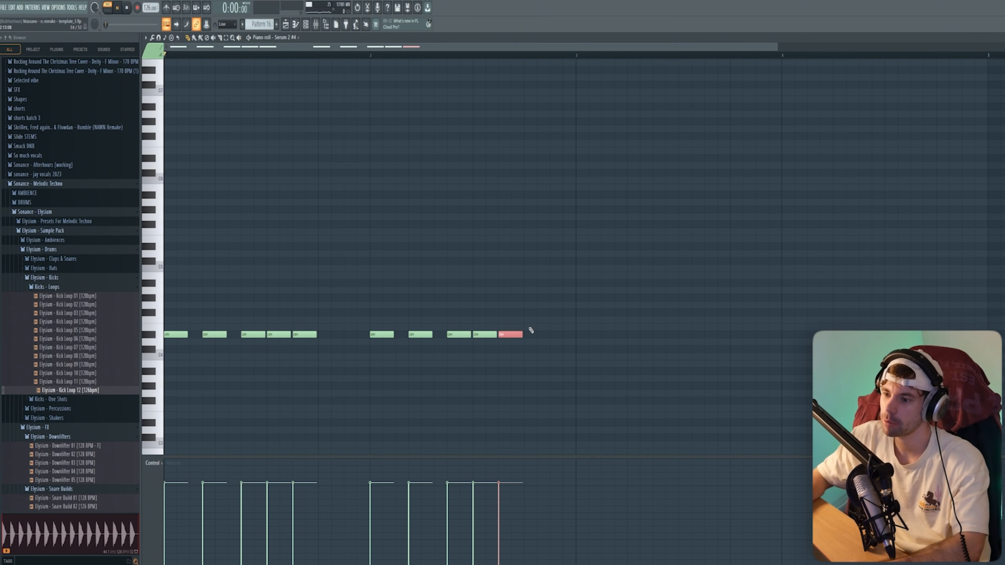
{"action": "key", "text": "ctrl+Up"}
{"action": "key", "text": "ctrl+Down"}
{"action": "key", "text": "shift+Up"}
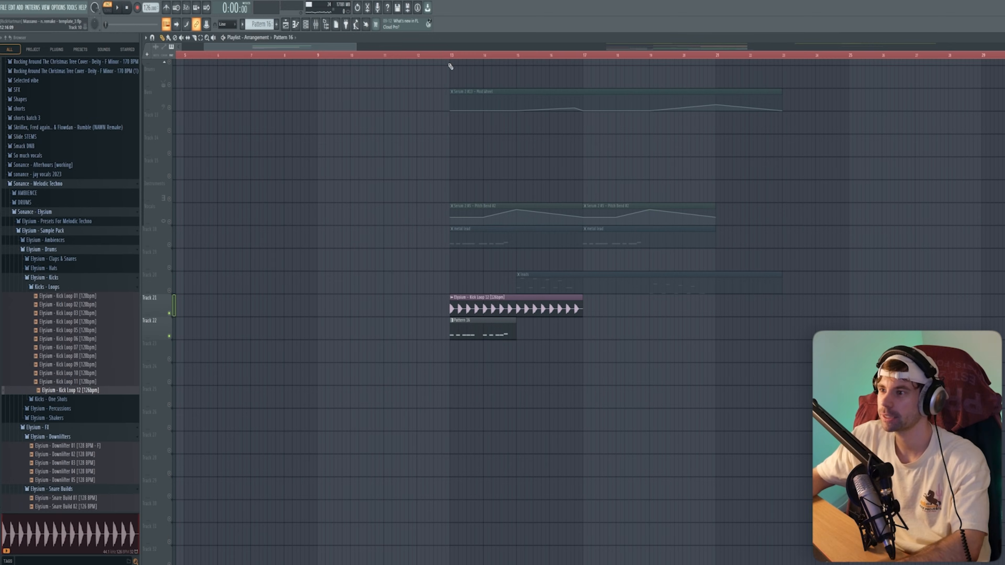
{"action": "scroll", "coordinate": [495, 424], "scroll_direction": "up", "scroll_amount": 5}
{"action": "key", "text": "space"}
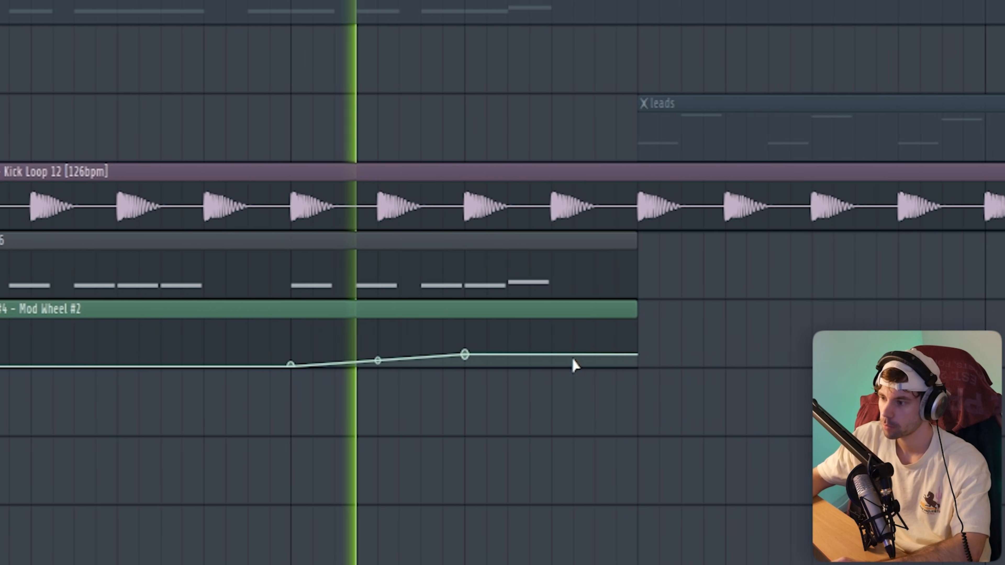
- Shape the Mod Wheel #2 swell and fall, then copy bass pattern and automation past bar 17
{"action": "left_click_drag", "start_coordinate": [713, 355], "coordinate": [716, 376]}
{"action": "left_click_drag", "start_coordinate": [466, 394], "coordinate": [465, 294]}
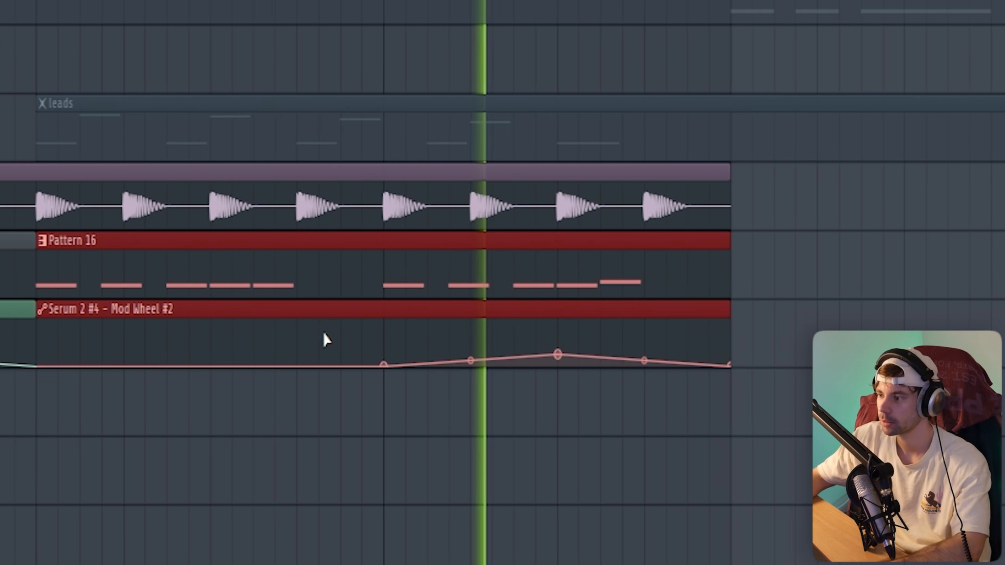
{"action": "left_click_drag", "start_coordinate": [326, 337], "coordinate": [247, 314]}
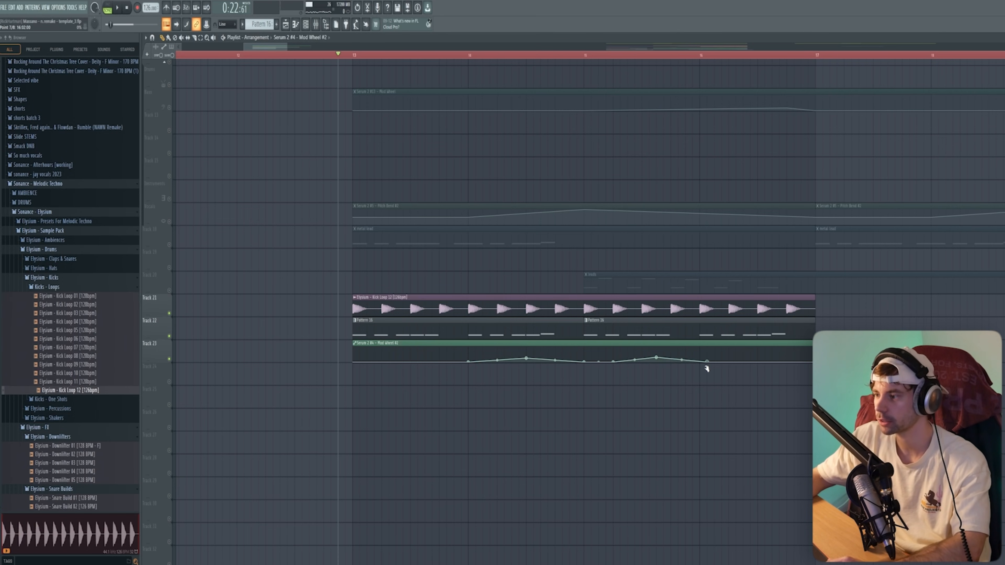
{"action": "key", "text": "space"}
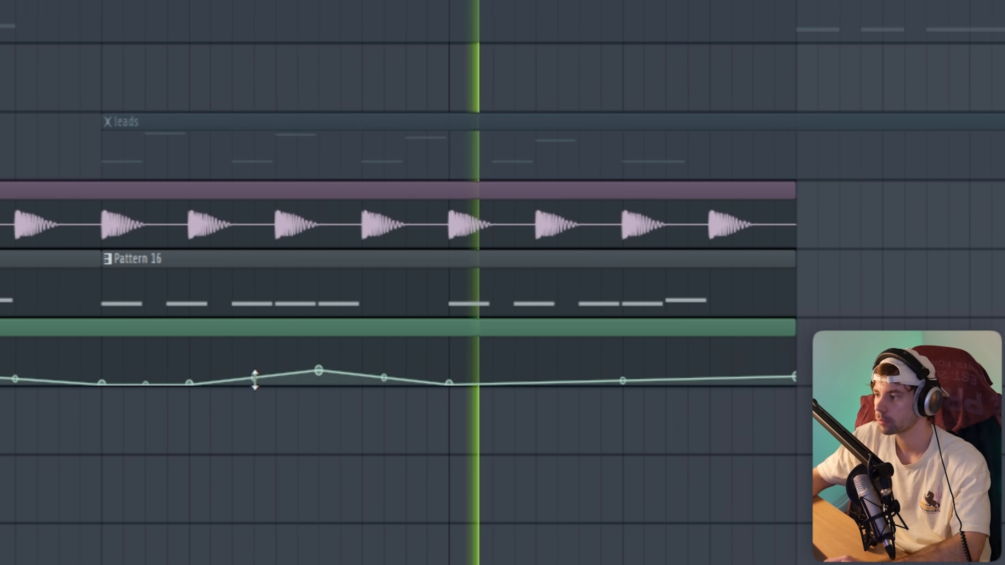
{"action": "left_click_drag", "start_coordinate": [379, 322], "coordinate": [870, 322]}
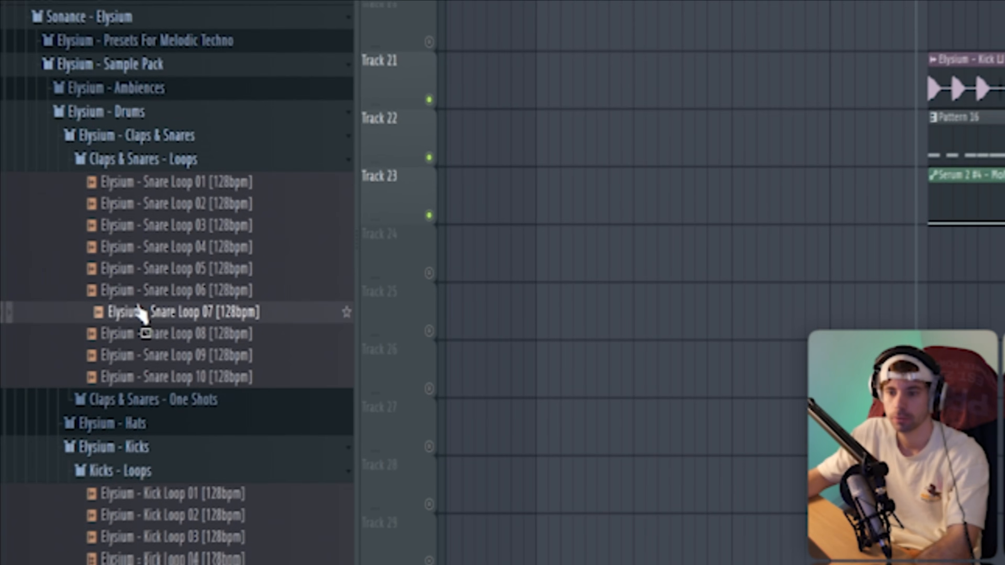
- Put Snare Loop 07 on Track 24 with a delay mix ramp near bar 15, selecting both clips
{"action": "left_click_drag", "start_coordinate": [399, 343], "coordinate": [911, 258]}
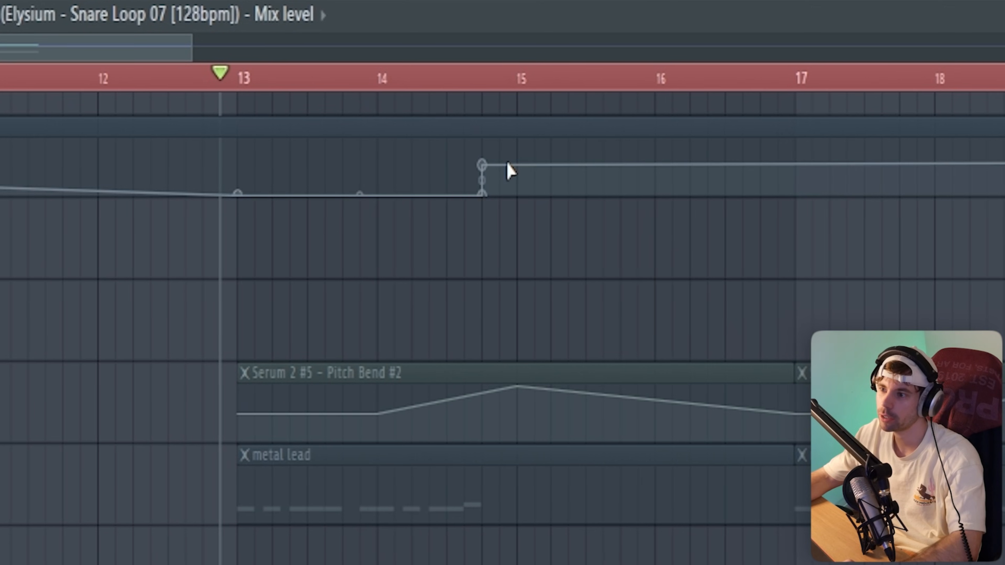
{"action": "left_click_drag", "start_coordinate": [511, 171], "coordinate": [517, 128]}
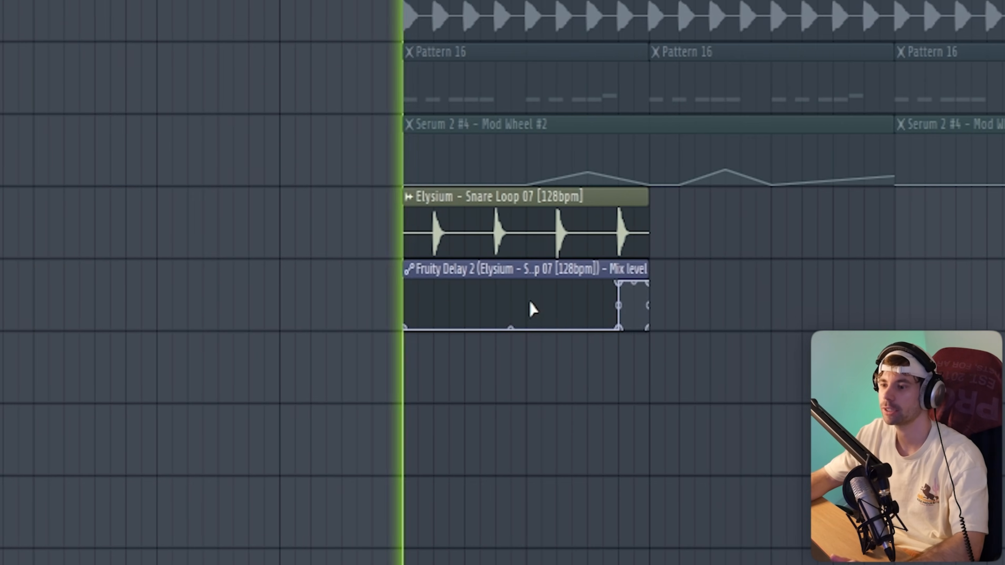
{"action": "mouse_move", "coordinate": [704, 386]}
{"action": "left_mouse_down"}
{"action": "mouse_move", "coordinate": [523, 249]}
{"action": "mouse_move", "coordinate": [521, 200]}
{"action": "mouse_move", "coordinate": [749, 232]}
{"action": "left_mouse_up"}
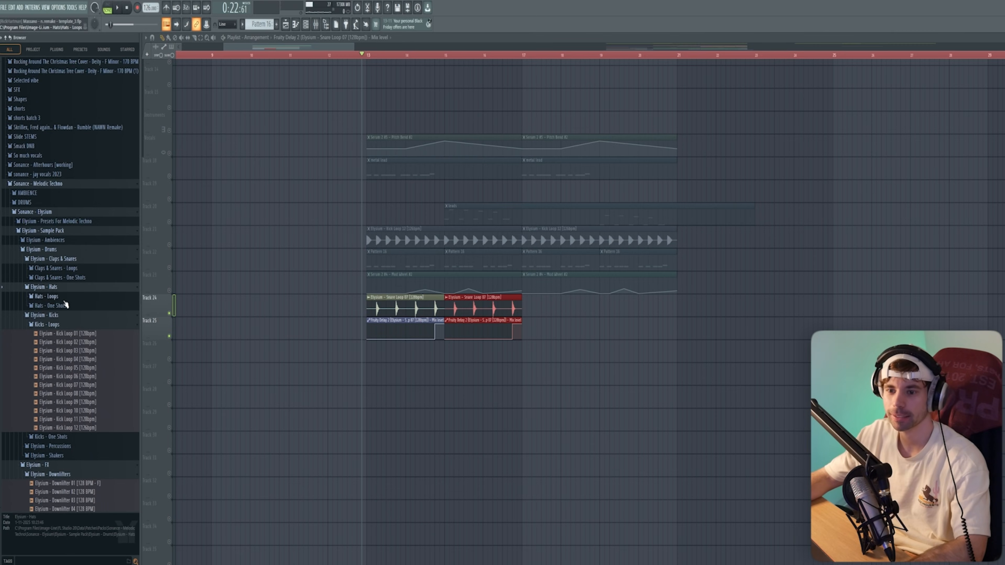
- Add Hat Loop 02, duplicate Hat Loop 05, and place Shaker Loop 06 below the hats
{"action": "left_click", "coordinate": [60, 297]}
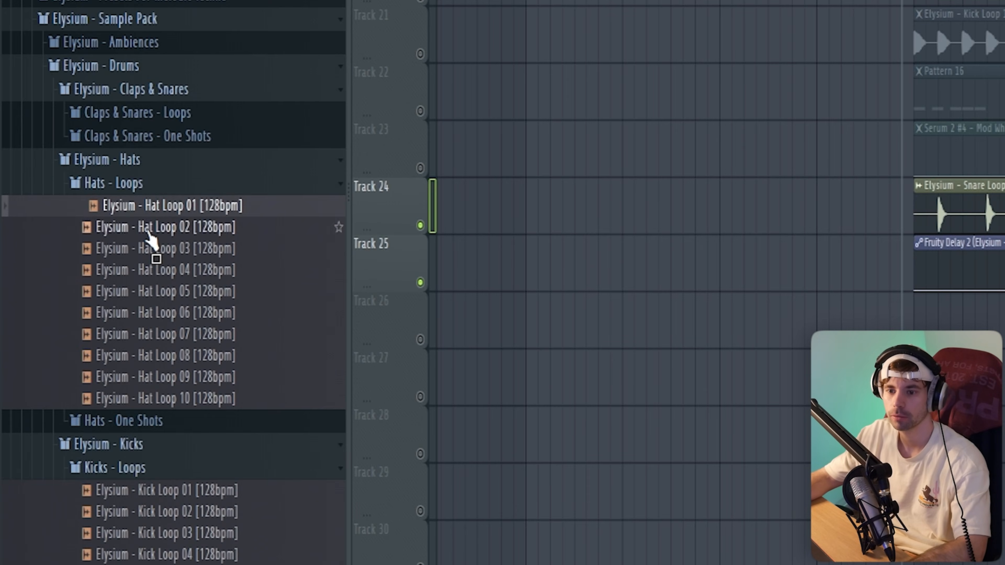
{"action": "left_click_drag", "start_coordinate": [932, 297], "coordinate": [931, 307]}
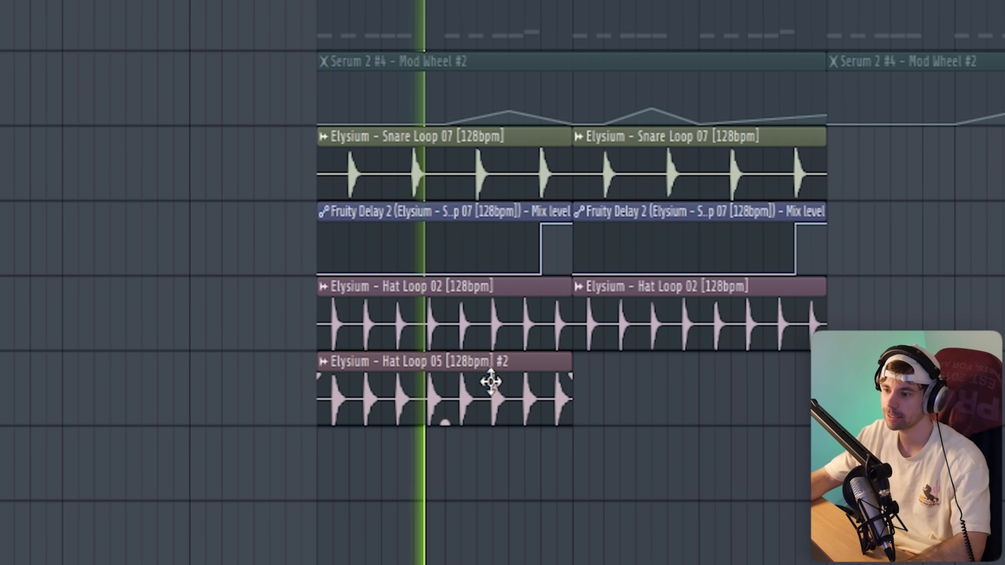
{"action": "left_click_drag", "start_coordinate": [489, 381], "coordinate": [699, 381]}
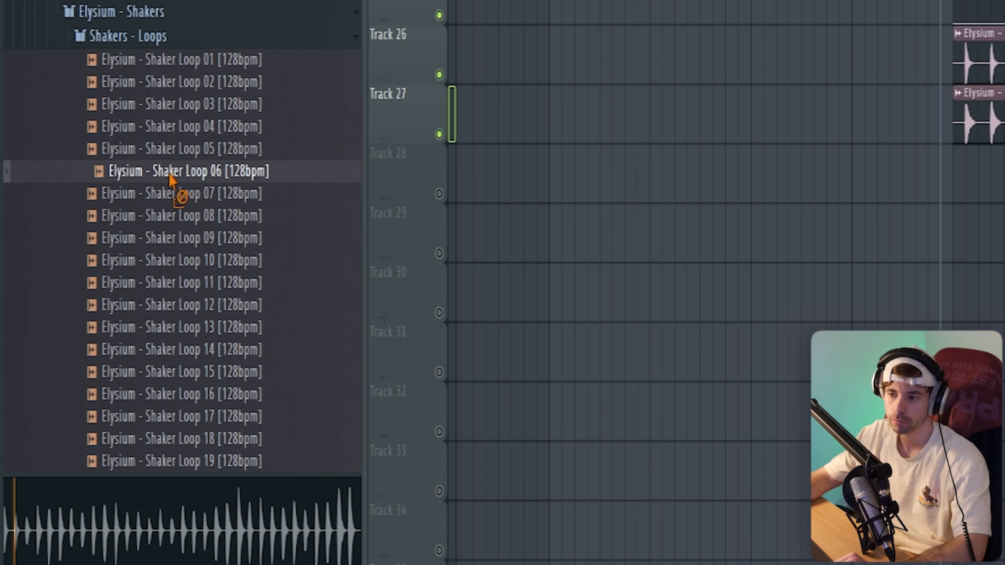
{"action": "left_click_drag", "start_coordinate": [170, 175], "coordinate": [877, 204]}
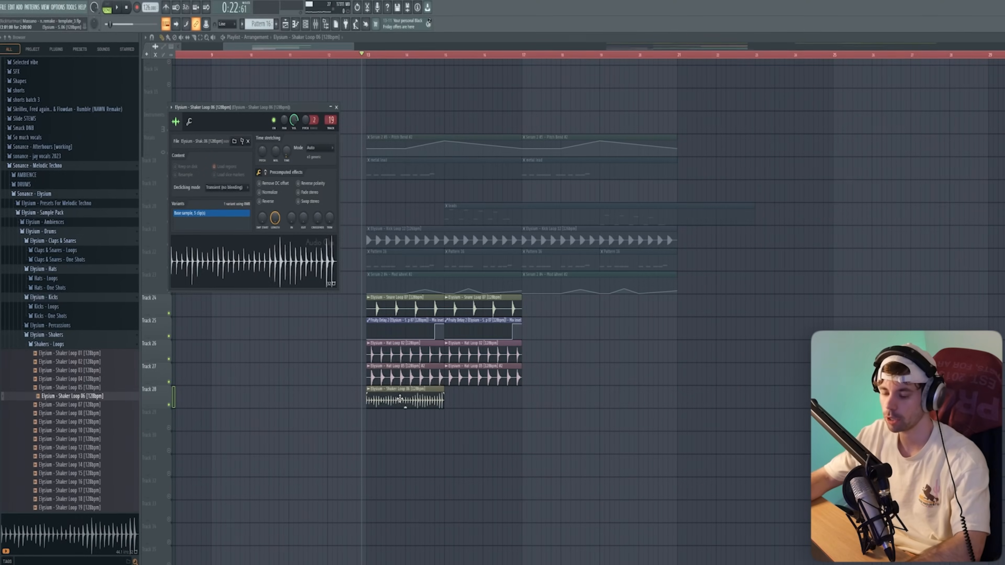
{"action": "left_click", "coordinate": [314, 22]}
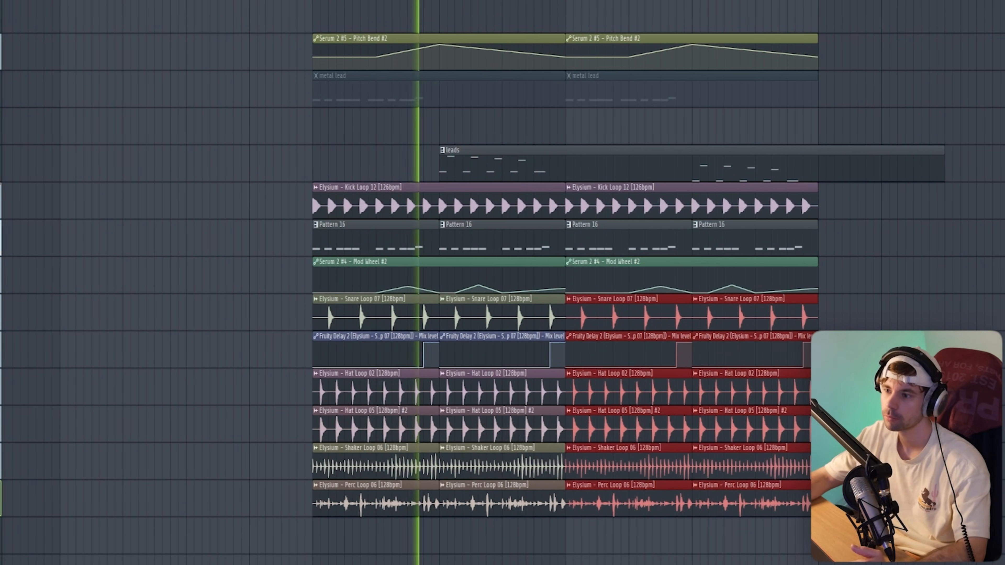
- Mute the leads track
{"action": "left_click", "coordinate": [17, 176]}
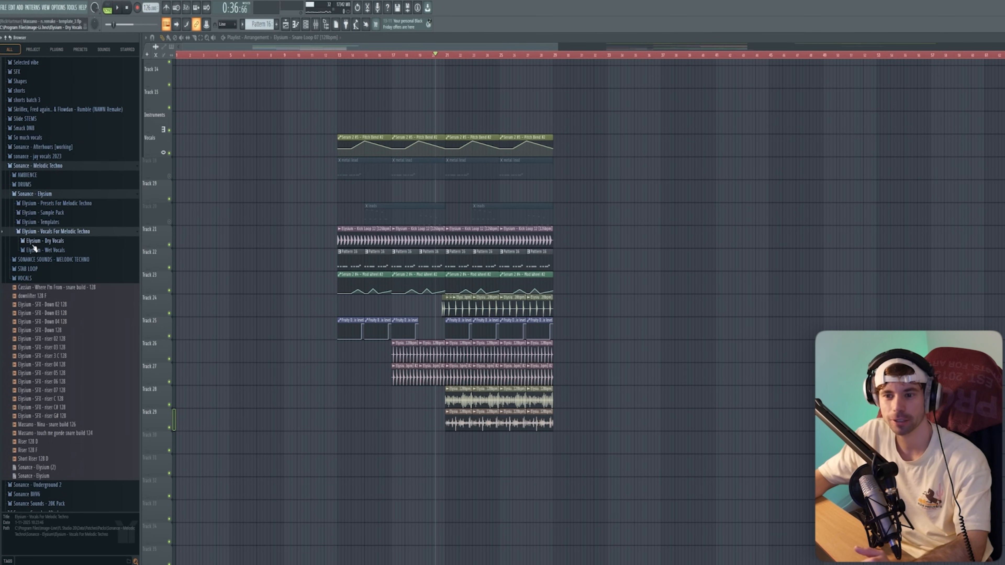
- Audition Vocal 09 from Wet Vocals and place Vocal 14 (Time manipulation) into the intro
{"action": "left_click", "coordinate": [35, 249]}
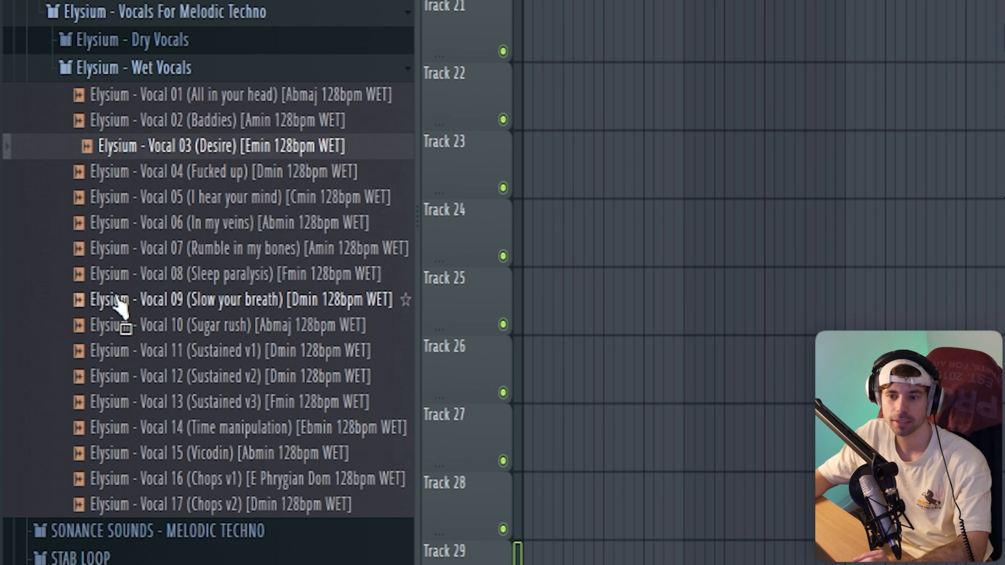
{"action": "left_click", "coordinate": [118, 303]}
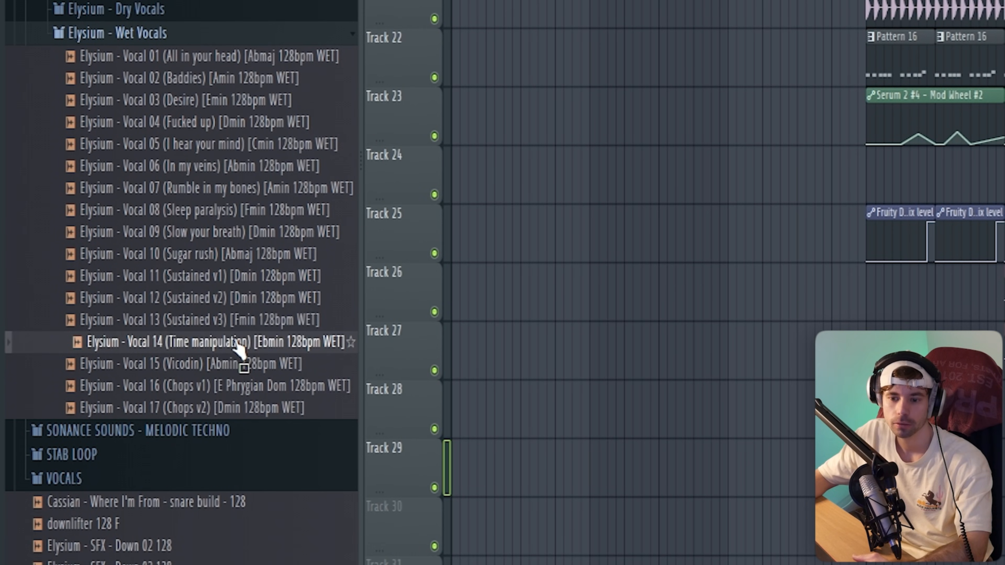
{"action": "left_click_drag", "start_coordinate": [233, 343], "coordinate": [580, 315]}
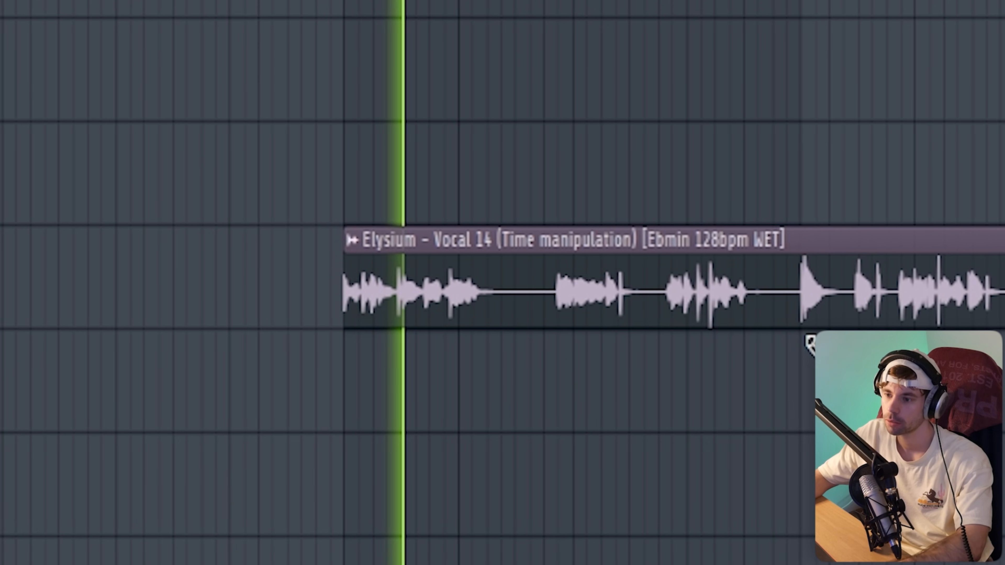
- Slice the Vocal 14 clip at bar 9 and cut it into shorter chunks
{"action": "key", "text": "c"}
{"action": "left_click", "coordinate": [372, 357]}
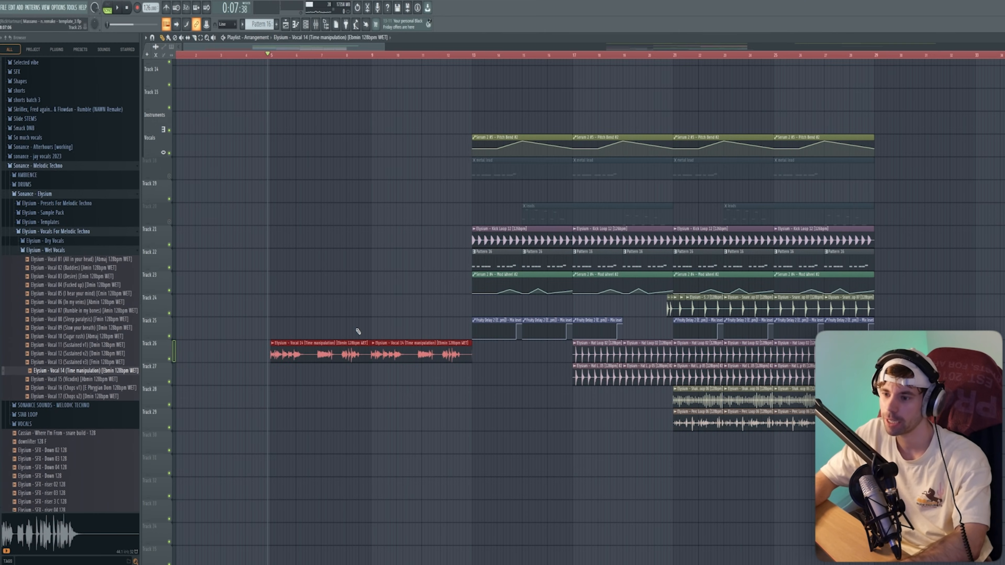
{"action": "key", "text": "space"}
{"action": "right_click", "coordinate": [302, 394]}
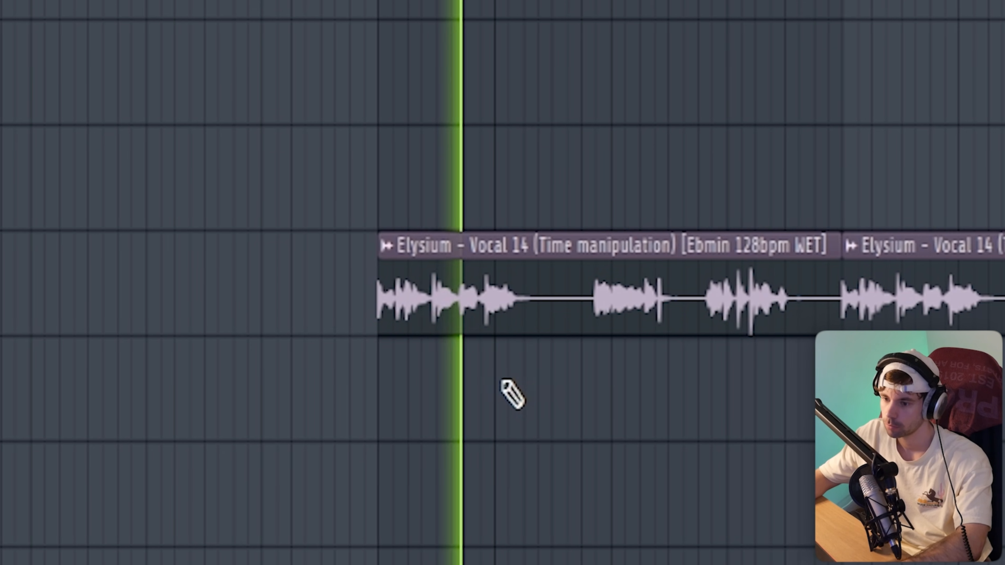
{"action": "key", "text": "c"}
{"action": "left_click_drag", "start_coordinate": [478, 380], "coordinate": [478, 303]}
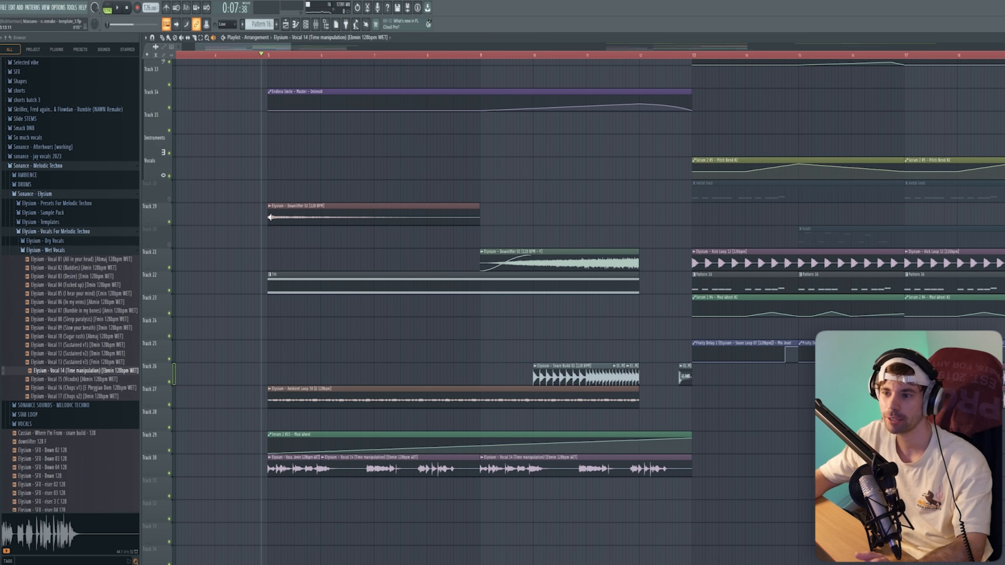
- Play back the intro chords and check the Serum 2 #15 synth patch
{"action": "key", "text": "space"}
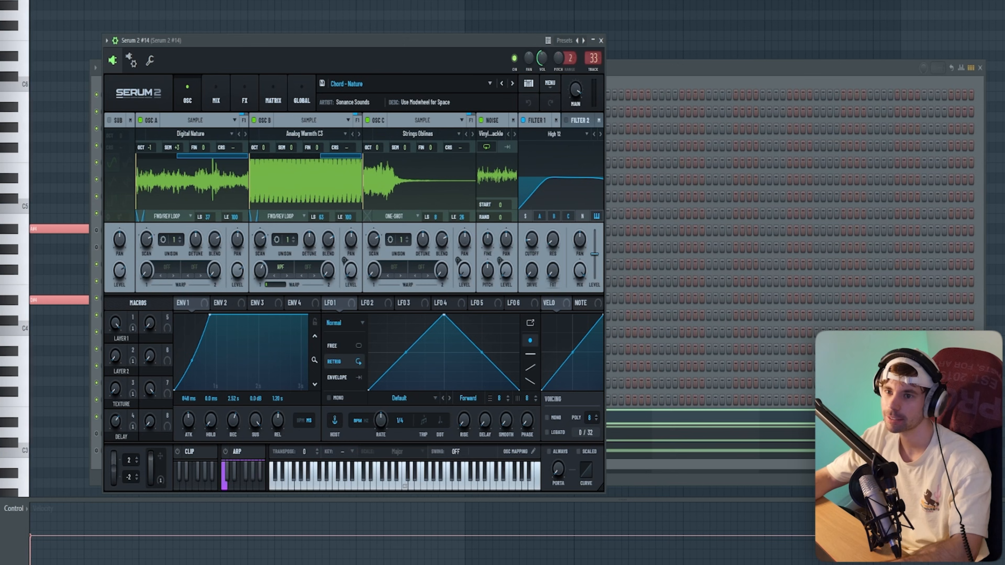
{"action": "key", "text": "space"}
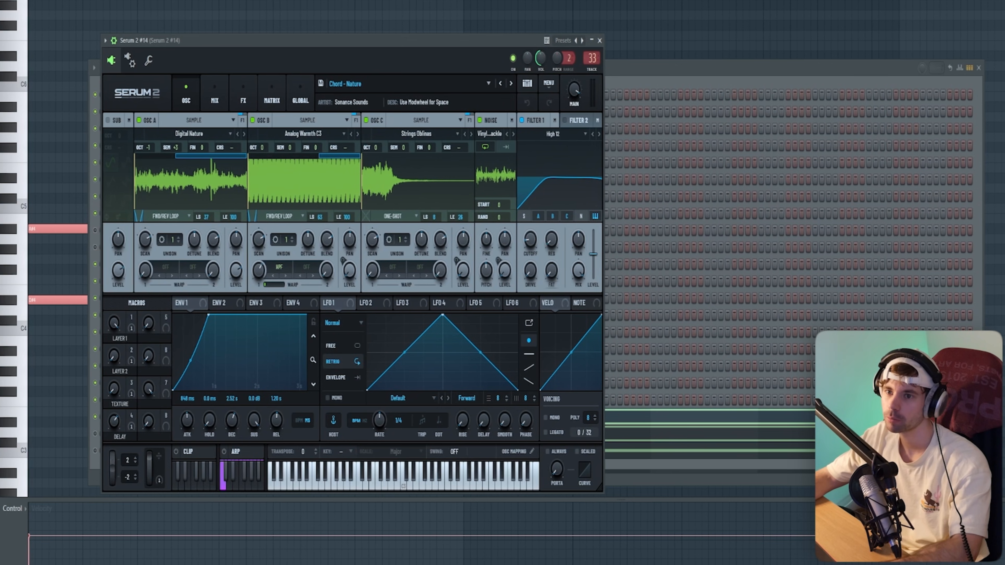
{"action": "left_click", "coordinate": [635, 75]}
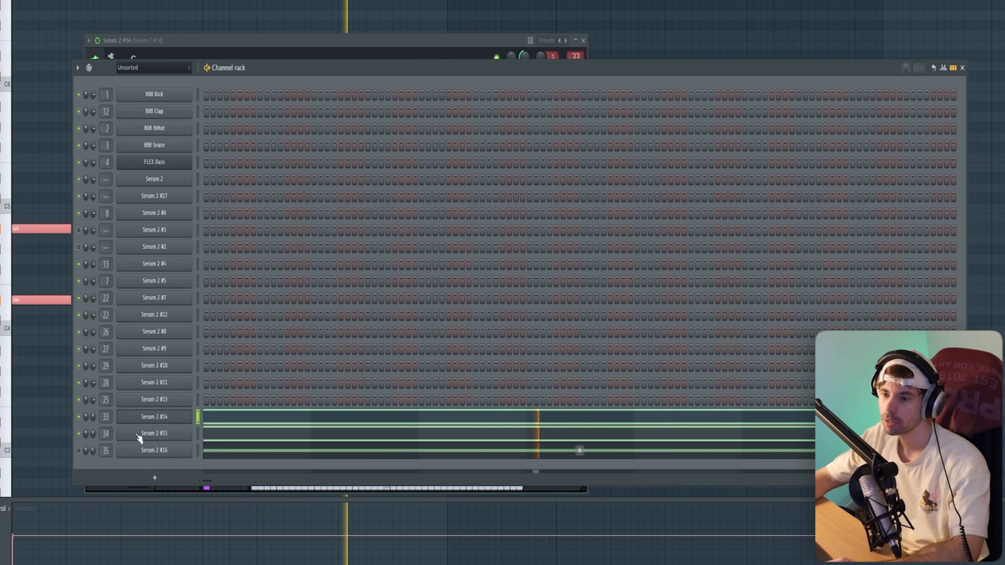
{"action": "left_click", "coordinate": [141, 440]}
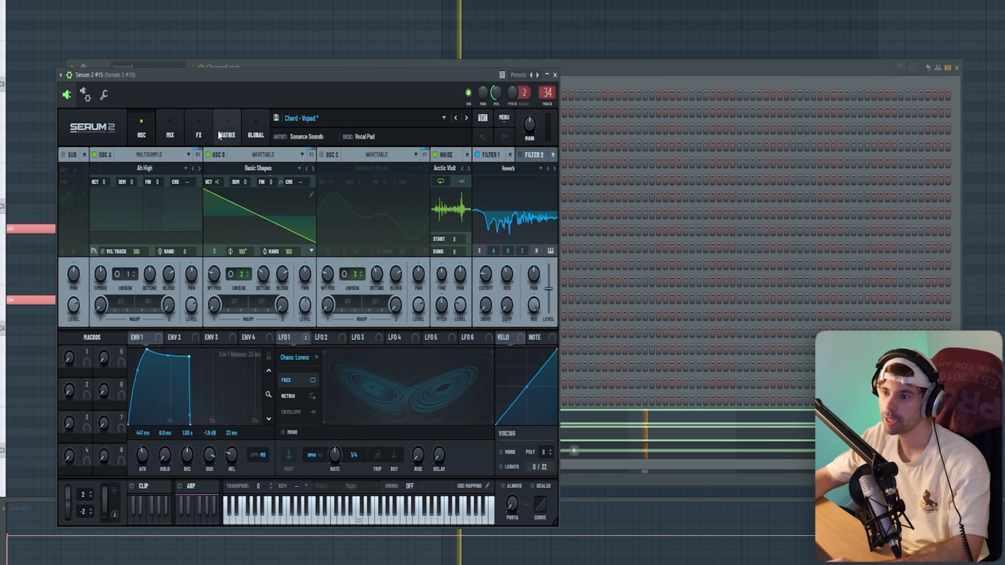
{"action": "left_click_drag", "start_coordinate": [237, 81], "coordinate": [401, 17]}
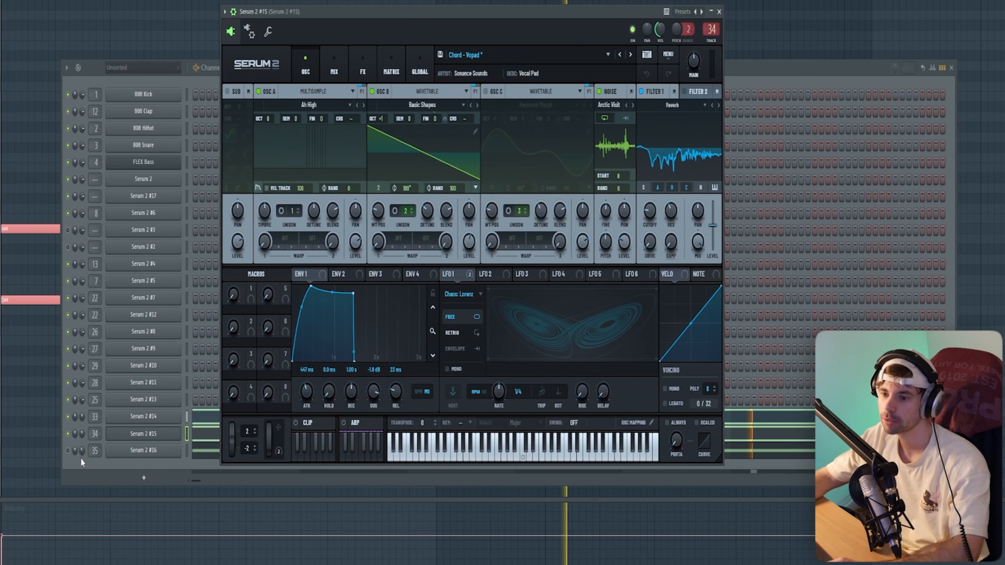
- Unmute Serum 2 #16 and select its long held note in the piano roll
{"action": "left_click", "coordinate": [68, 452]}
{"action": "left_click", "coordinate": [210, 454]}
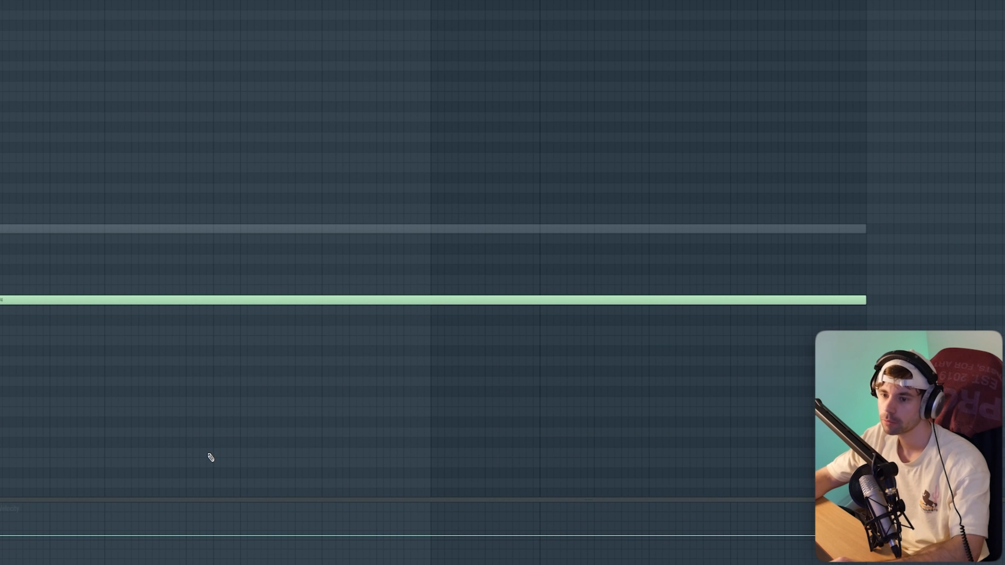
{"action": "key", "text": "ctrl+a"}
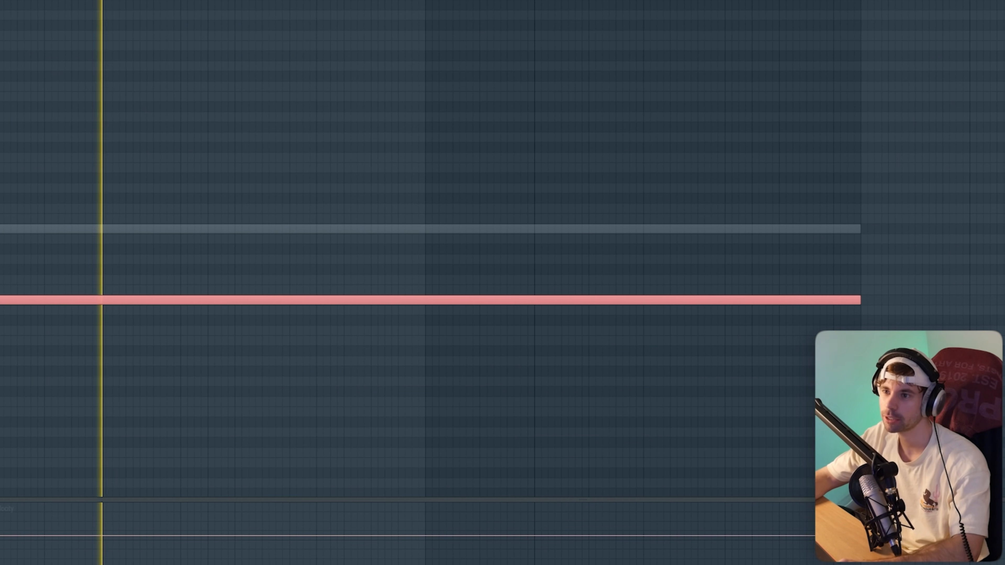
{"action": "key", "text": "F6"}
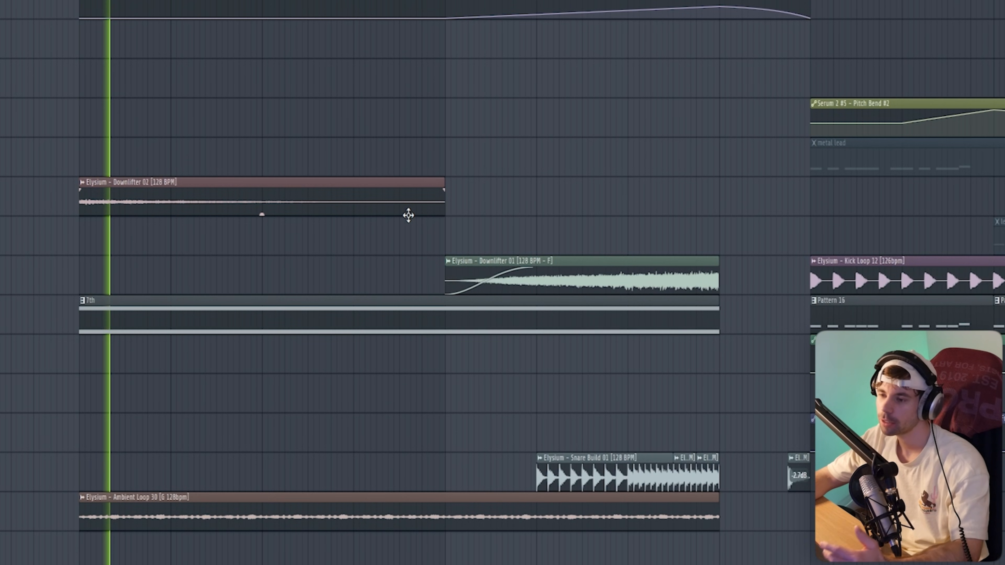
- Glance at the mixer, then delete the stray 7th pattern clip from the playlist
{"action": "key", "text": "F9"}
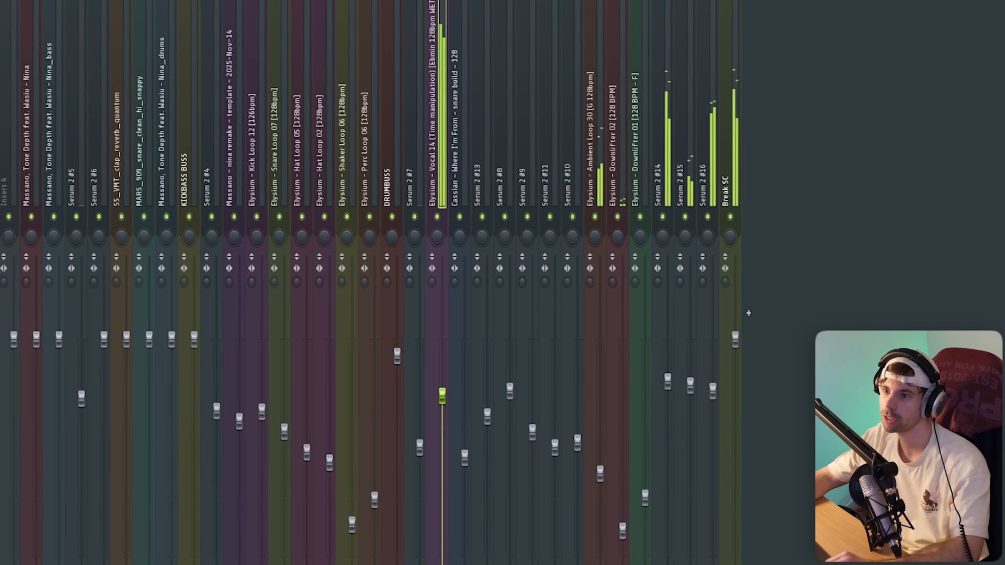
{"action": "key", "text": "F9"}
{"action": "scroll", "coordinate": [448, 409], "scroll_direction": "down", "scroll_amount": 3}
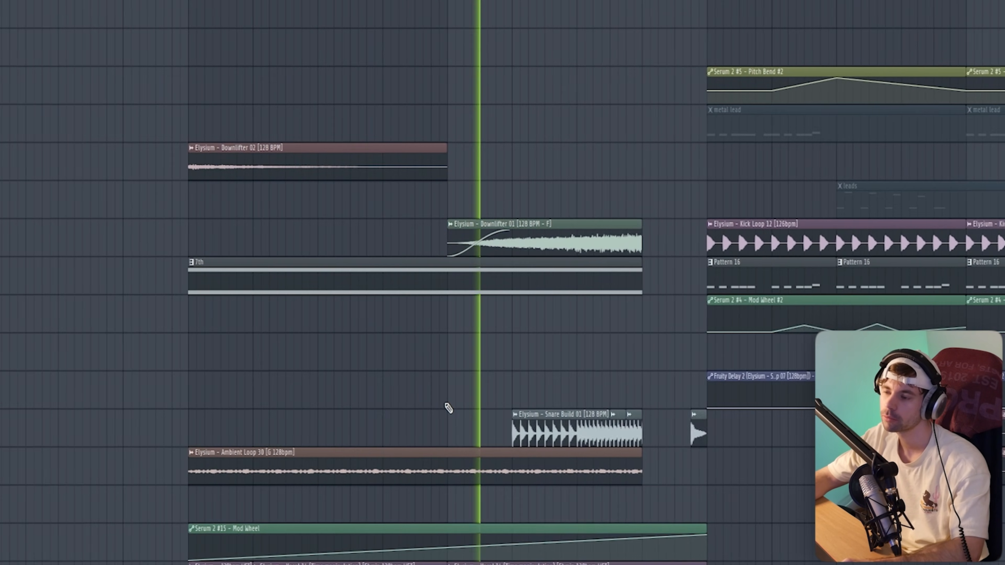
{"action": "scroll", "coordinate": [601, 363], "scroll_direction": "down", "scroll_amount": 2}
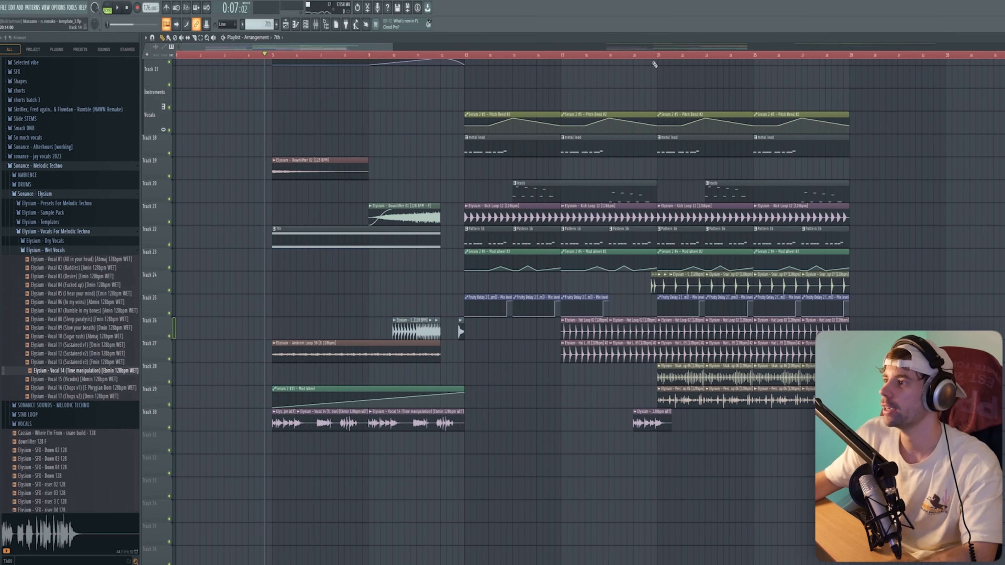
{"action": "left_click", "coordinate": [658, 61]}
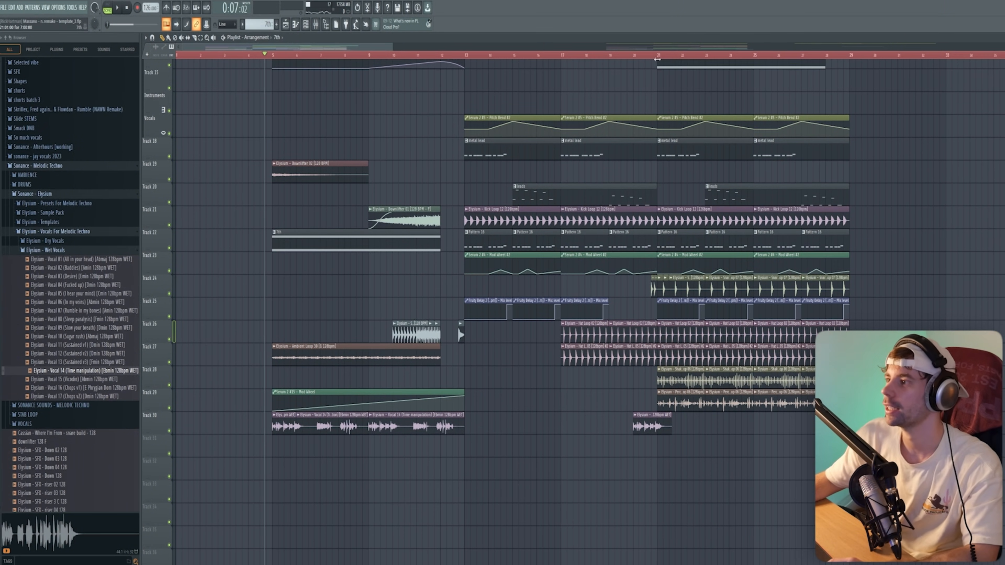
{"action": "right_click", "coordinate": [661, 65]}
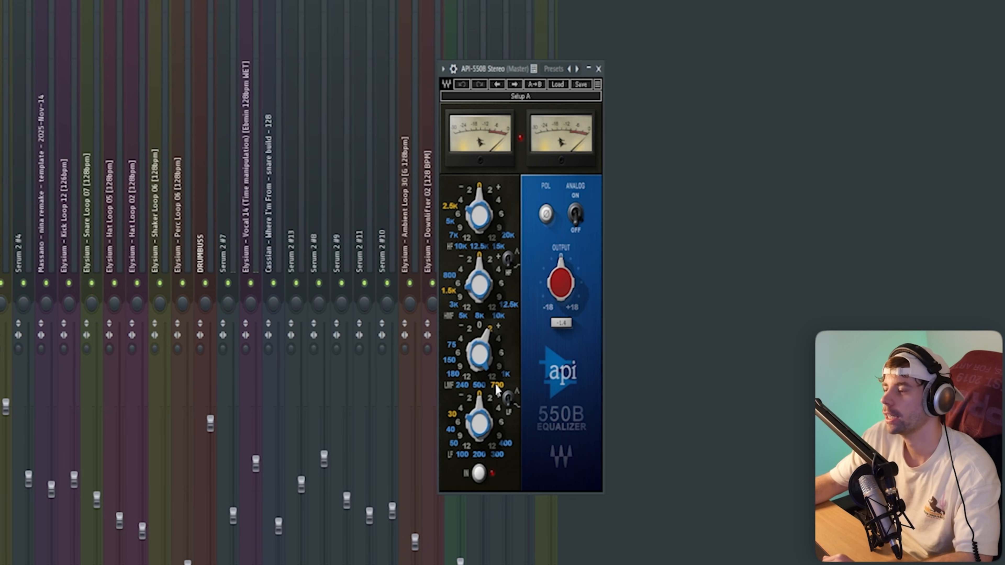
- Boost the 550B low-mid gain, set S1 Imager width to 1.08, and Ozone band 1 width to -100
{"action": "left_click_drag", "start_coordinate": [484, 330], "coordinate": [495, 340]}
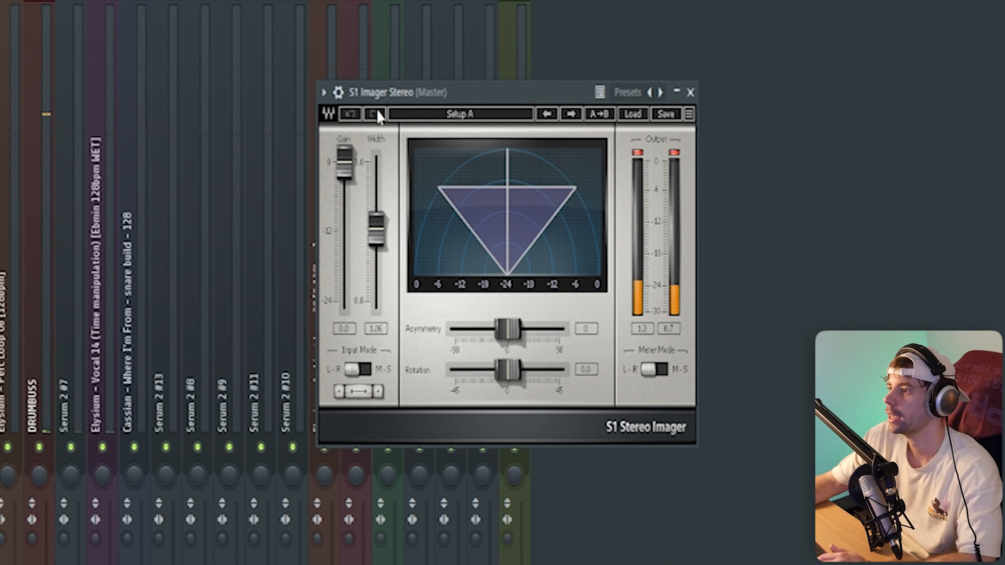
{"action": "left_click_drag", "start_coordinate": [376, 230], "coordinate": [376, 228]}
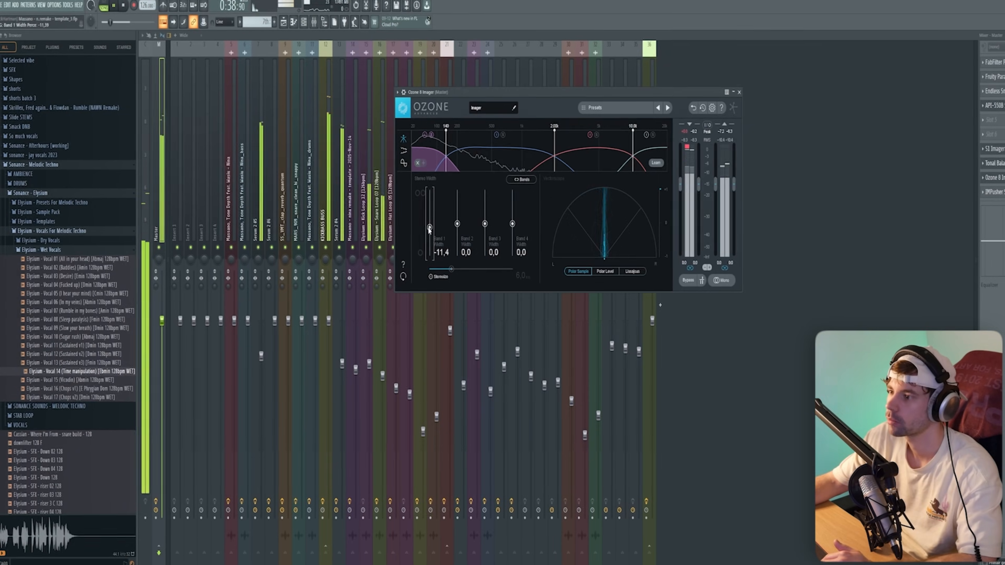
{"action": "left_click_drag", "start_coordinate": [429, 229], "coordinate": [429, 257]}
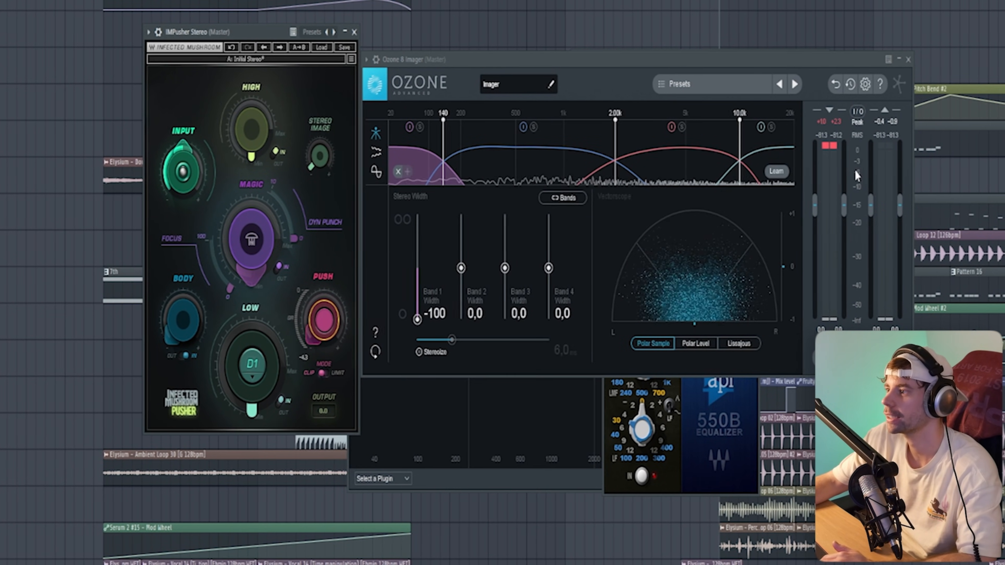
- Play the mix twice to audition the master chain changes
{"action": "key", "text": "space"}
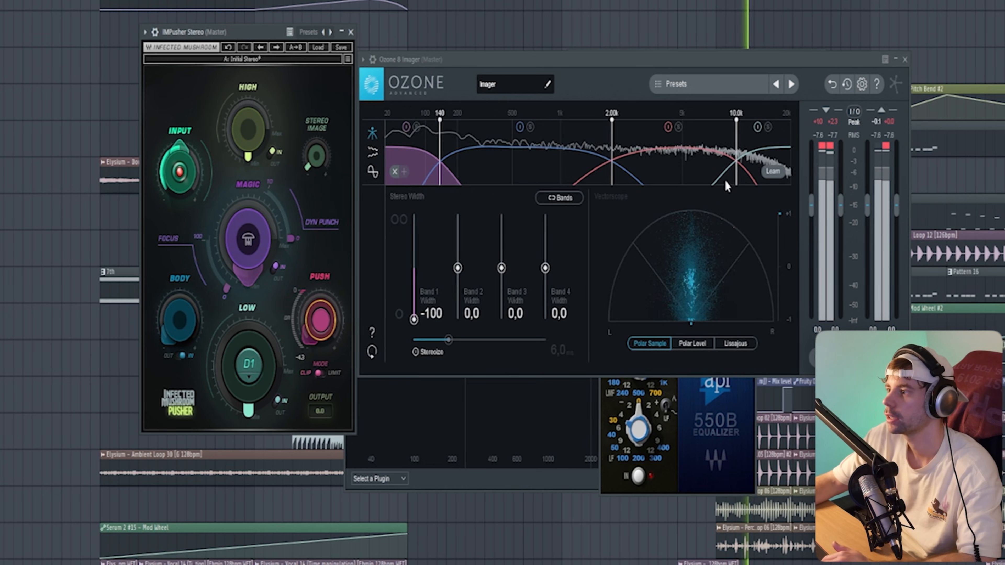
{"action": "key", "text": "space"}
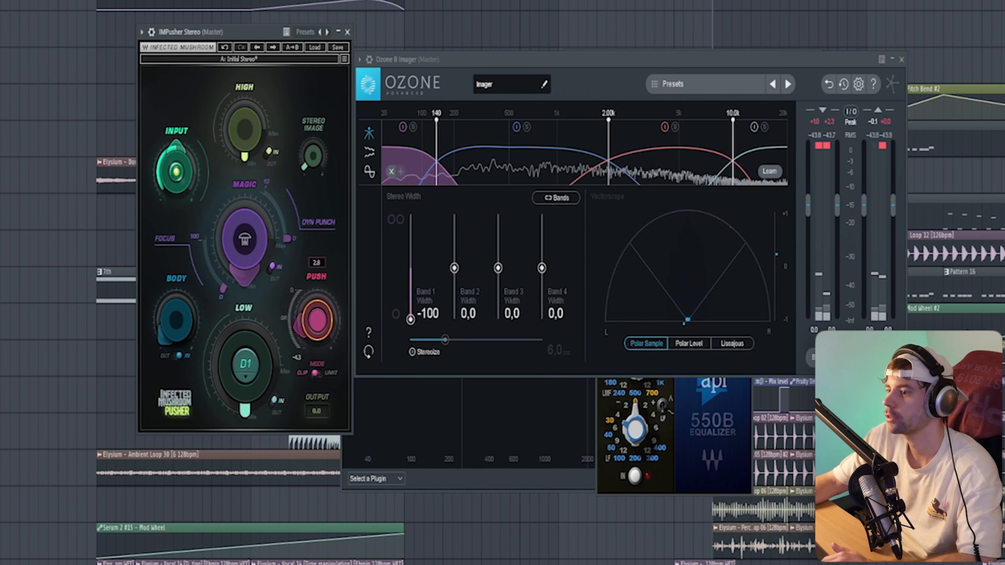
{"action": "key", "text": "space"}
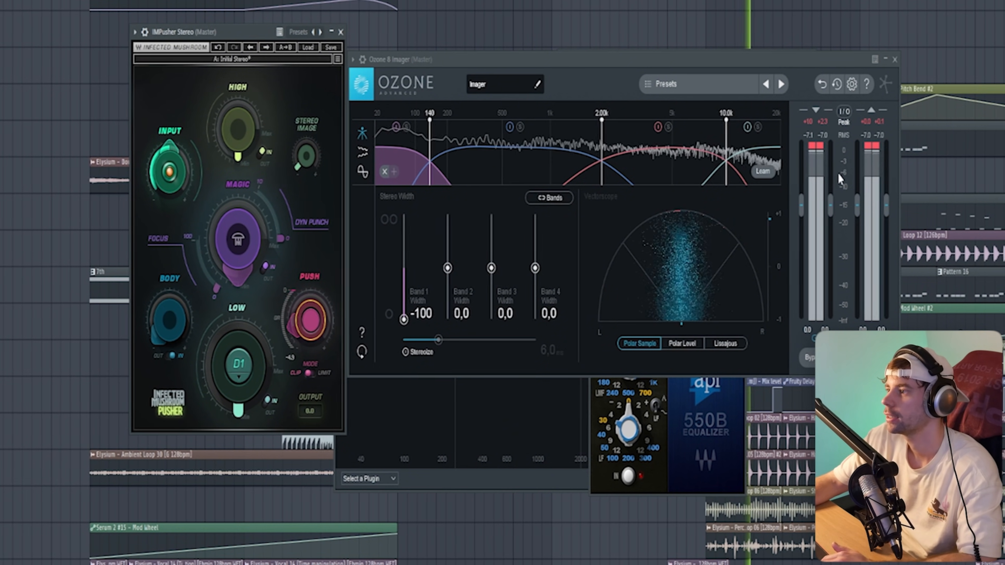
{"action": "key", "text": "space"}
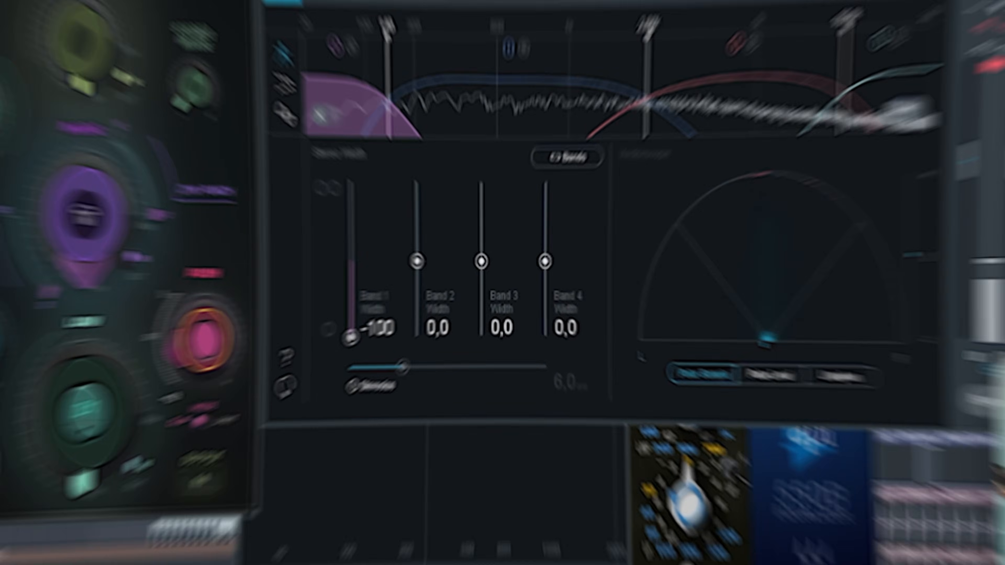